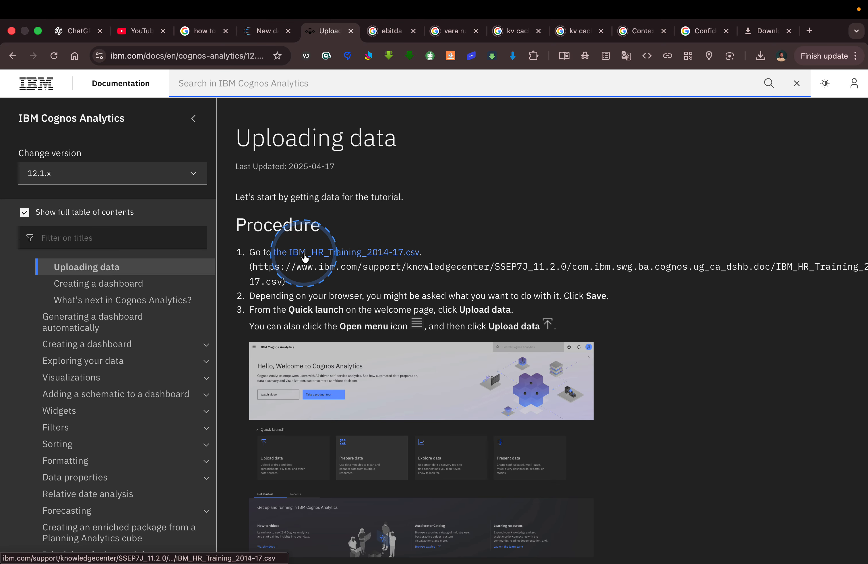
# From the bottom of Uploading data, open the parent topic 'Cognos Analytics dashboards: a tutorial'.
pyautogui.scroll(-3, 339, 255)
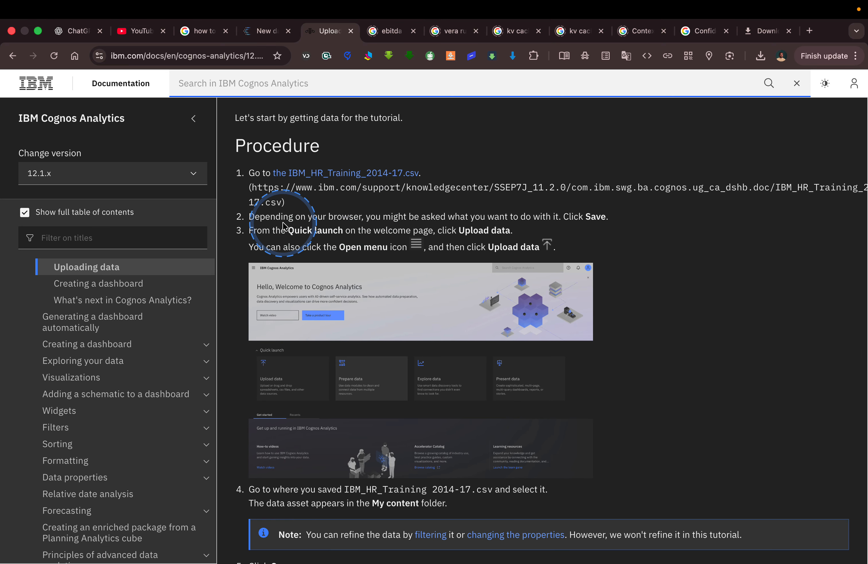
pyautogui.hotkey('ctrl', 'alt', 'z')
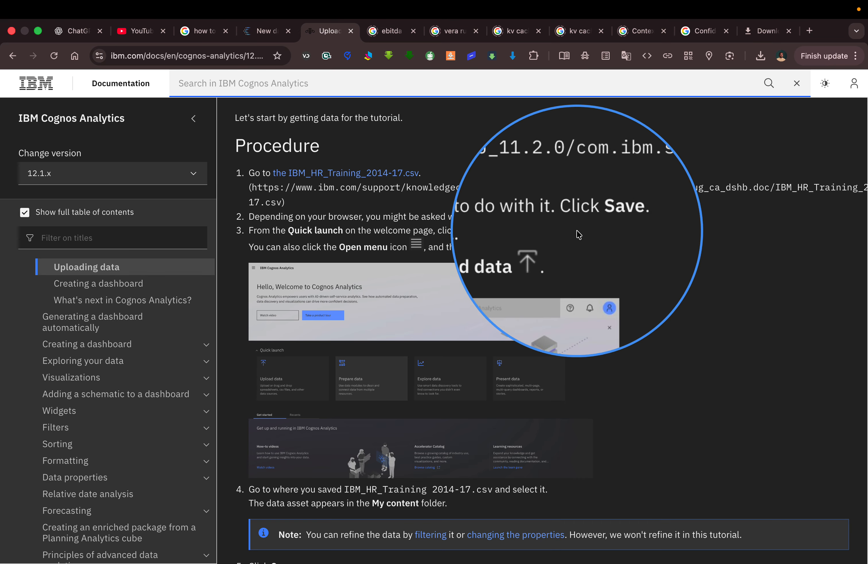
pyautogui.hotkey('ctrl', 'alt', 'z')
pyautogui.scroll(-6, 430, 243)
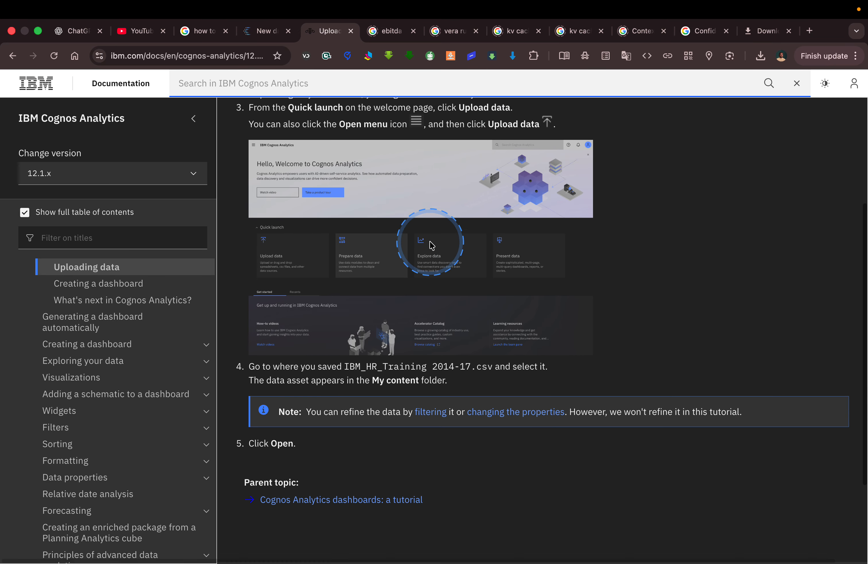
pyautogui.scroll(2, 430, 243)
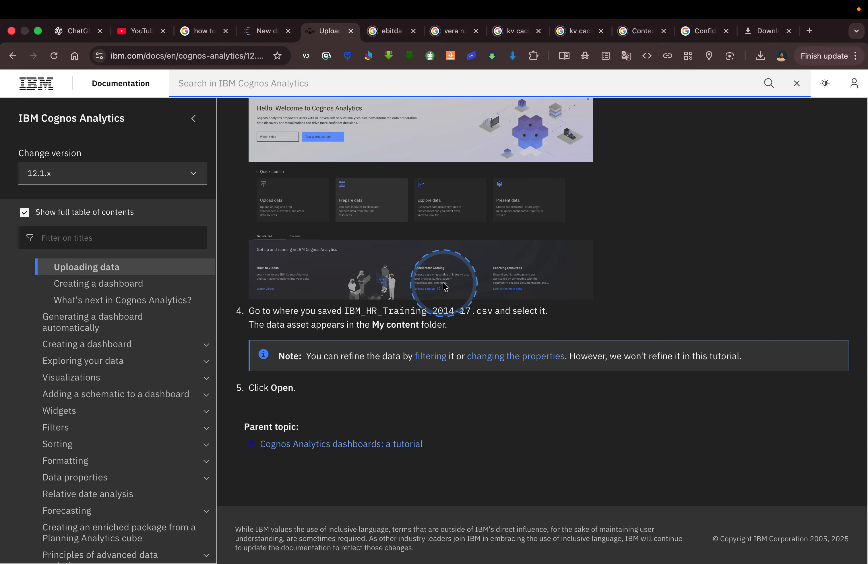
pyautogui.scroll(-2, 444, 287)
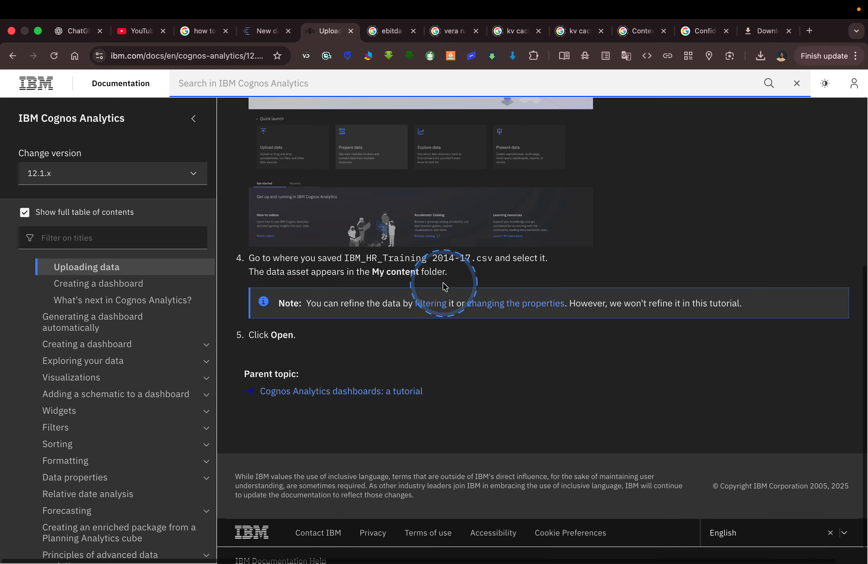
pyautogui.click(360, 396)
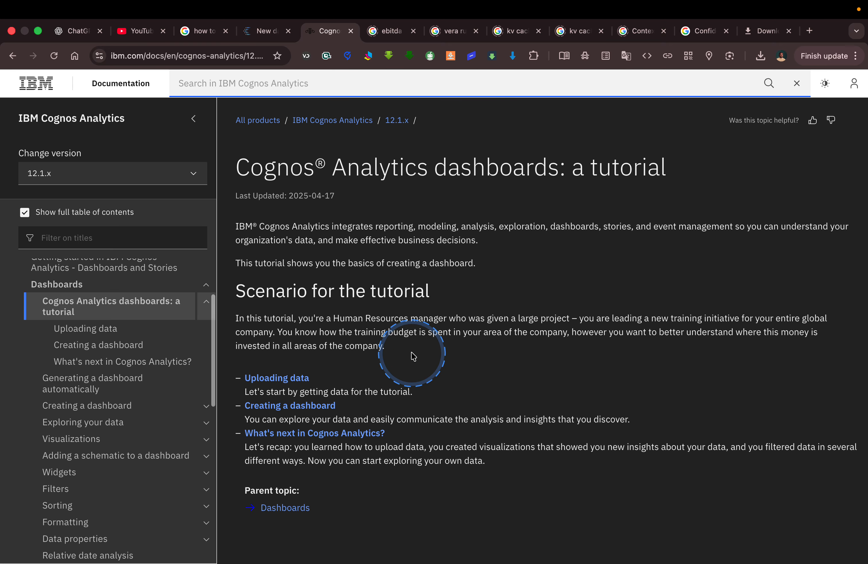
# Open the 'Creating a dashboard' page from the tutorial overview.
pyautogui.scroll(-2, 420, 337)
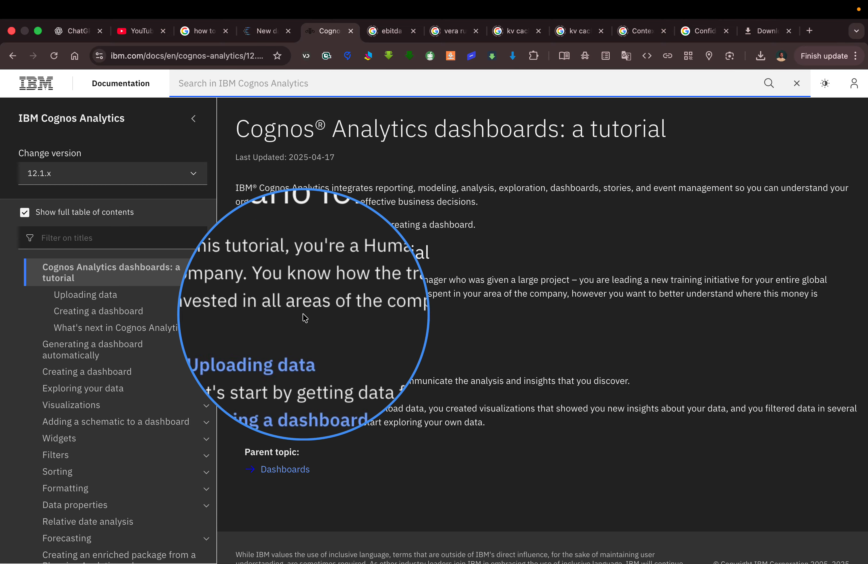
pyautogui.hotkey('ctrl', 'm')
pyautogui.hotkey('ctrl', 'm')
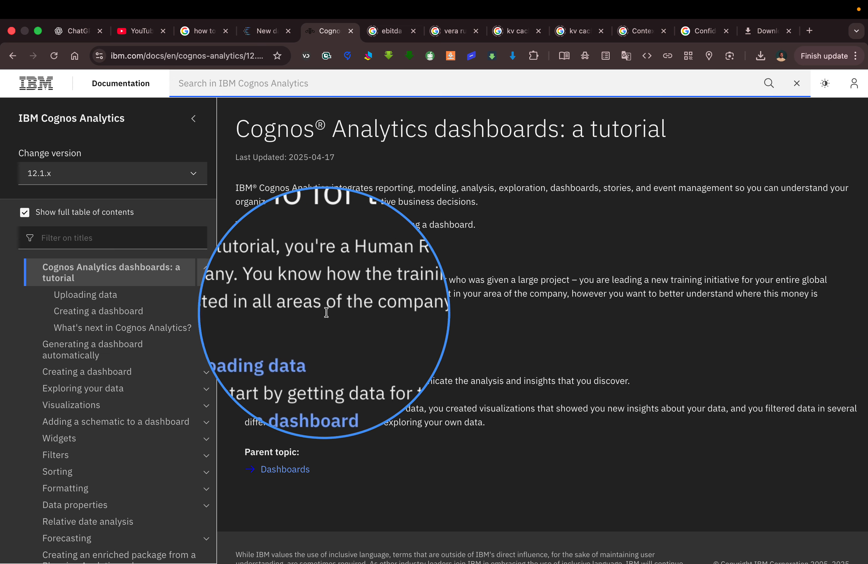
pyautogui.press('Escape')
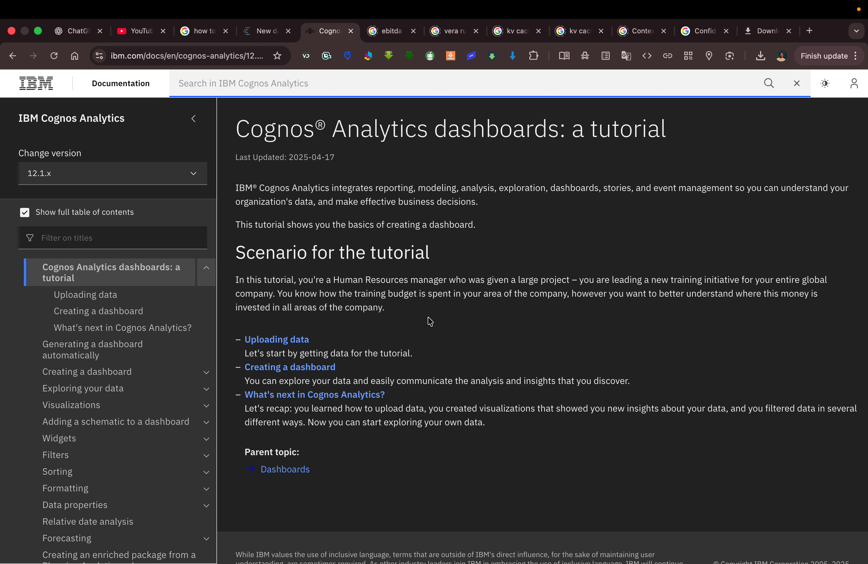
pyautogui.click(318, 371)
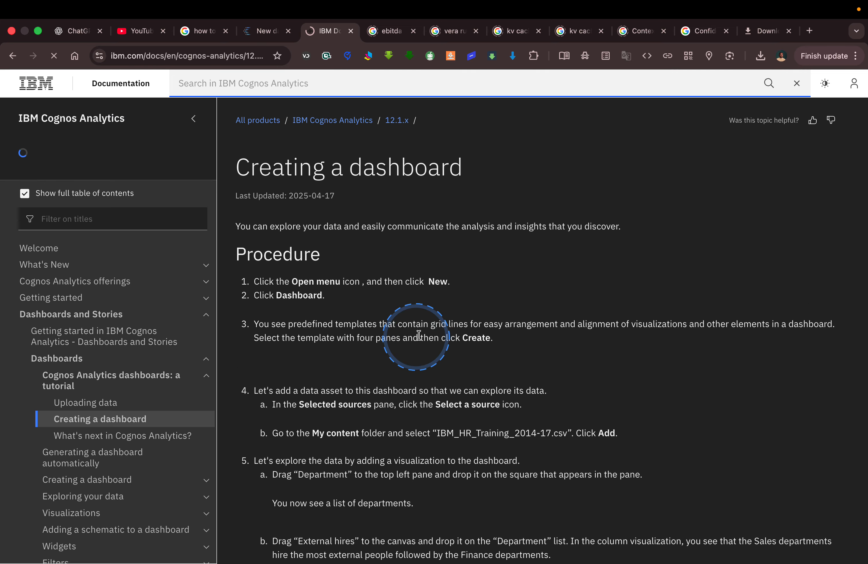
# Read down to the four-pane template step, then switch back to the New dashboard in Cognos.
pyautogui.scroll(-1, 458, 323)
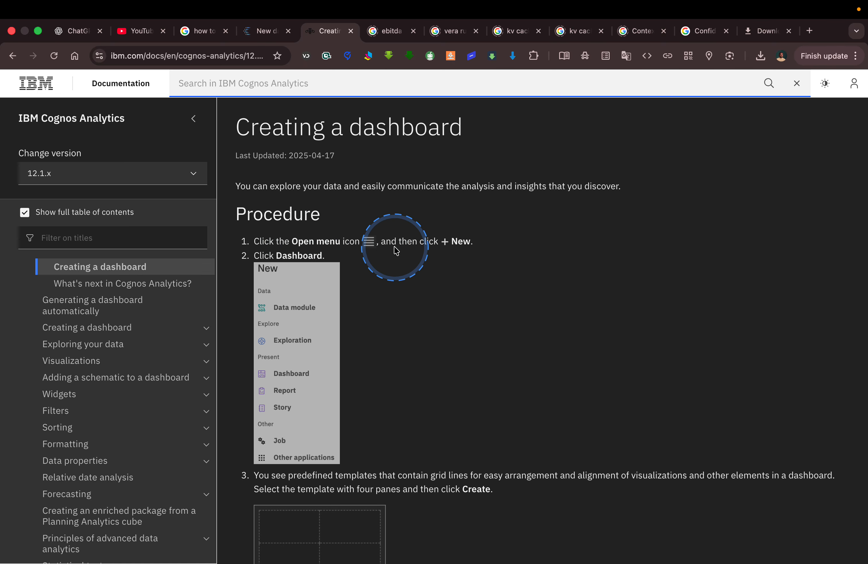
pyautogui.scroll(-5, 349, 274)
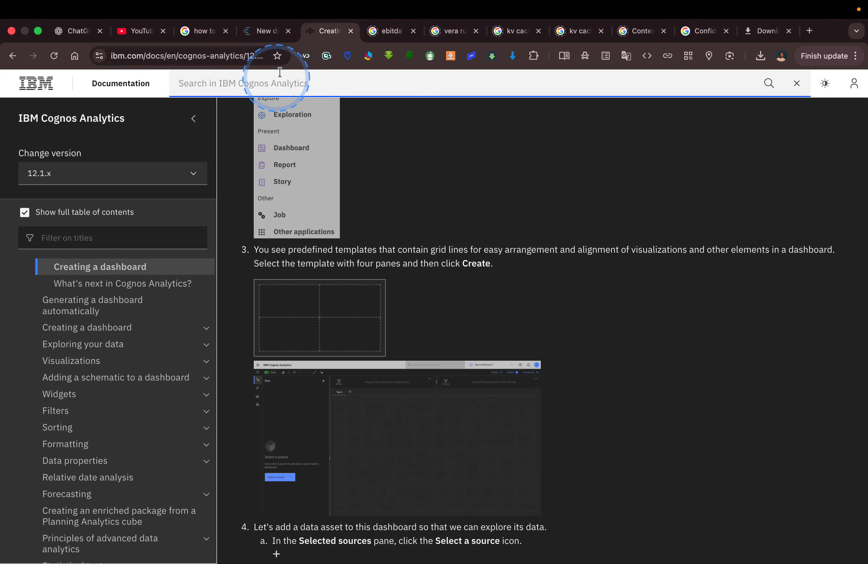
pyautogui.click(266, 32)
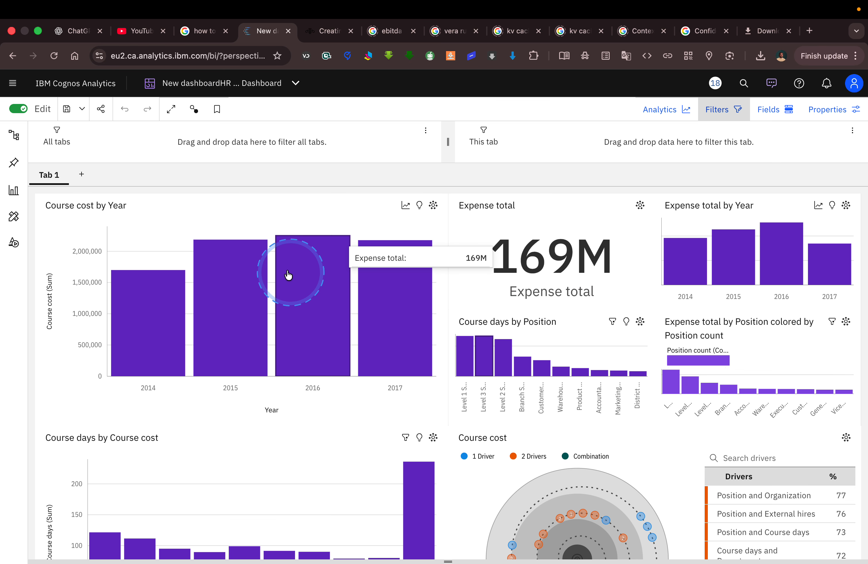
# Add Tab 2 to the dashboard using the four-pane template.
pyautogui.click(81, 175)
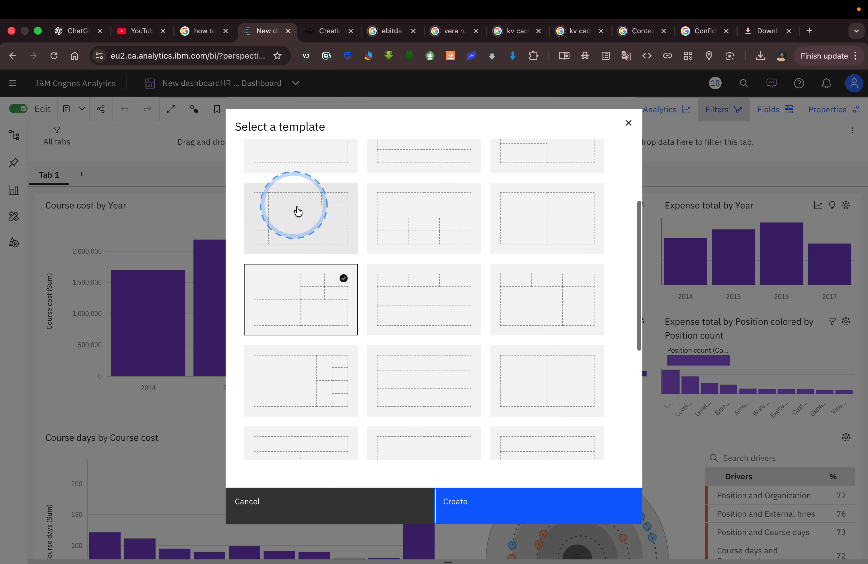
pyautogui.scroll(5, 382, 233)
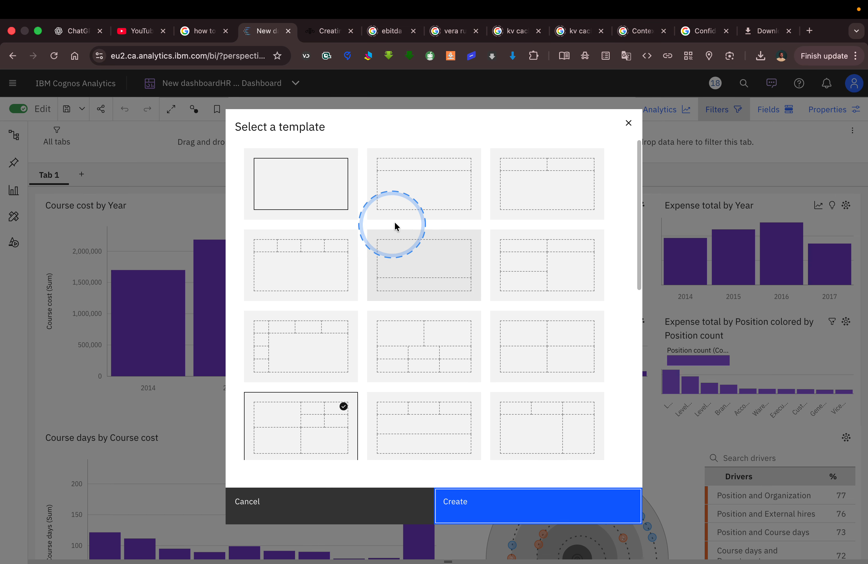
pyautogui.scroll(-3, 440, 252)
pyautogui.click(533, 268)
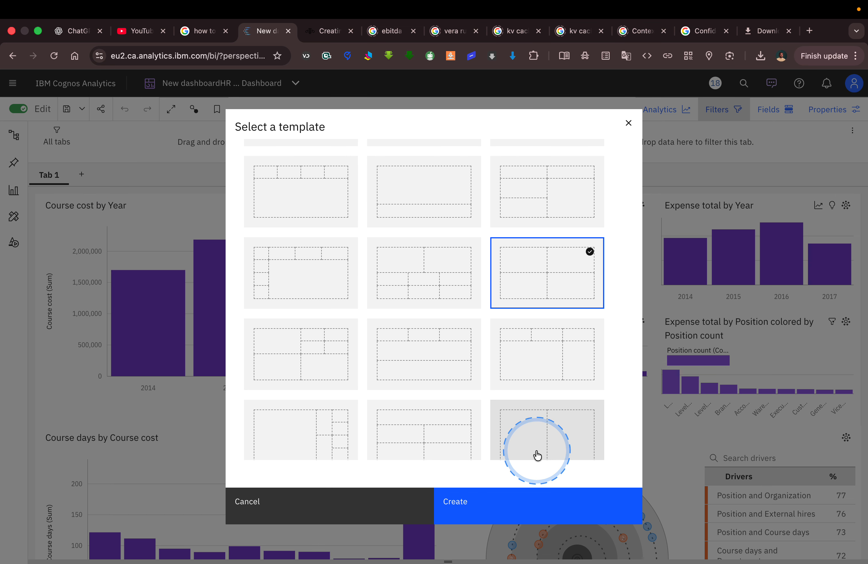
pyautogui.click(527, 501)
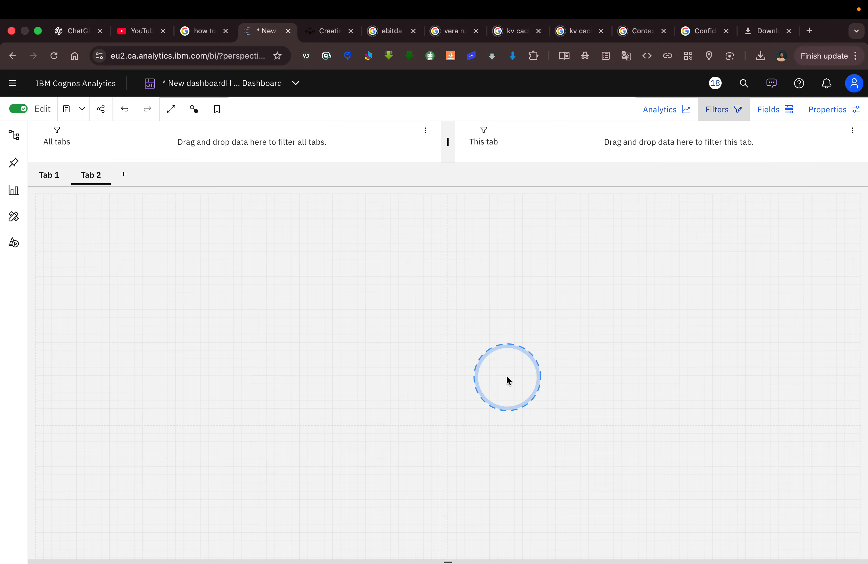
# Check the tutorial's next instructions, then bring up the dashboard's save options.
pyautogui.click(322, 37)
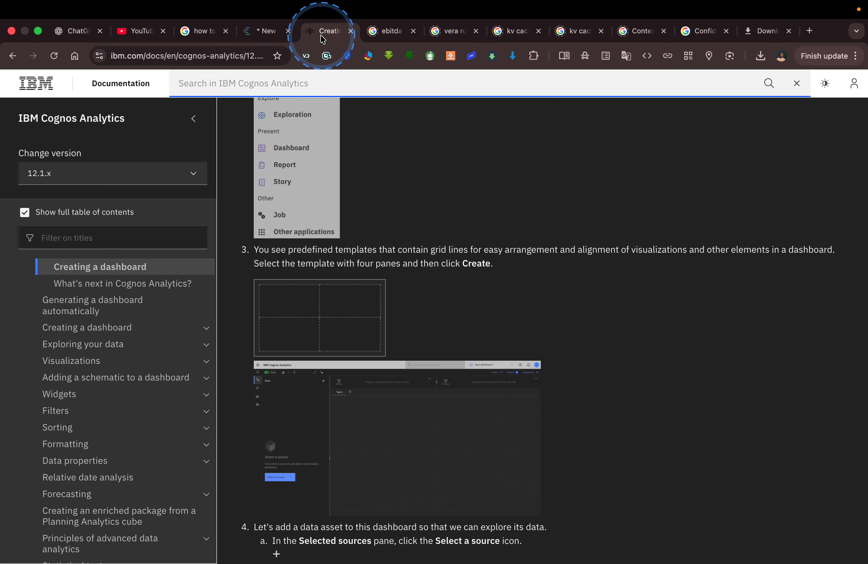
pyautogui.scroll(-5, 413, 288)
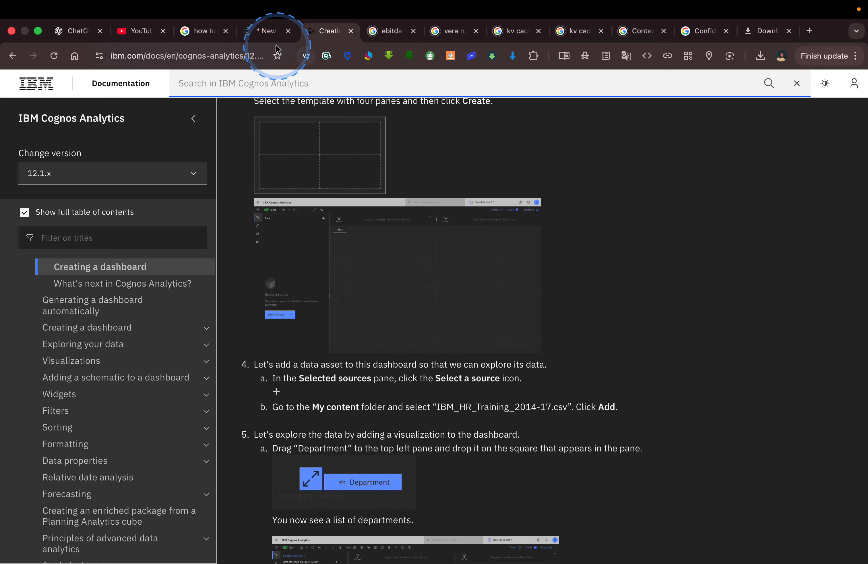
pyautogui.click(273, 30)
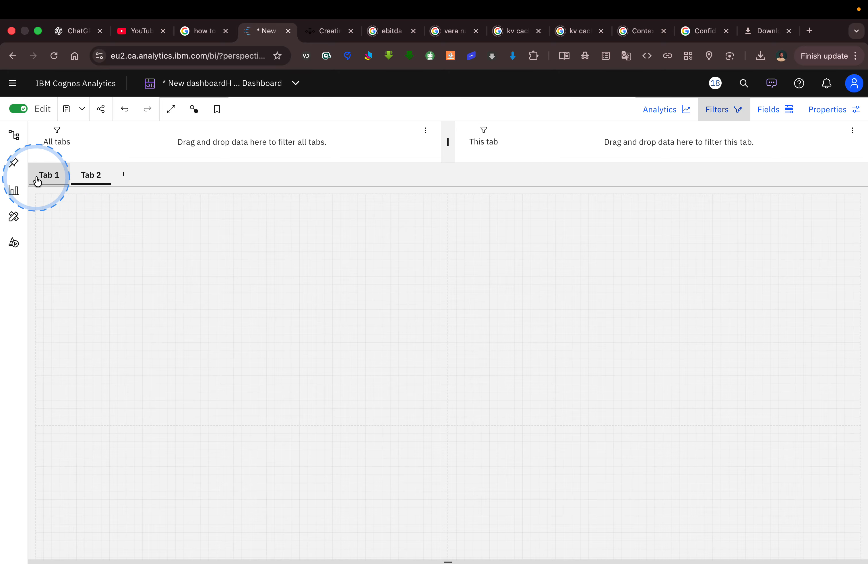
pyautogui.click(206, 86)
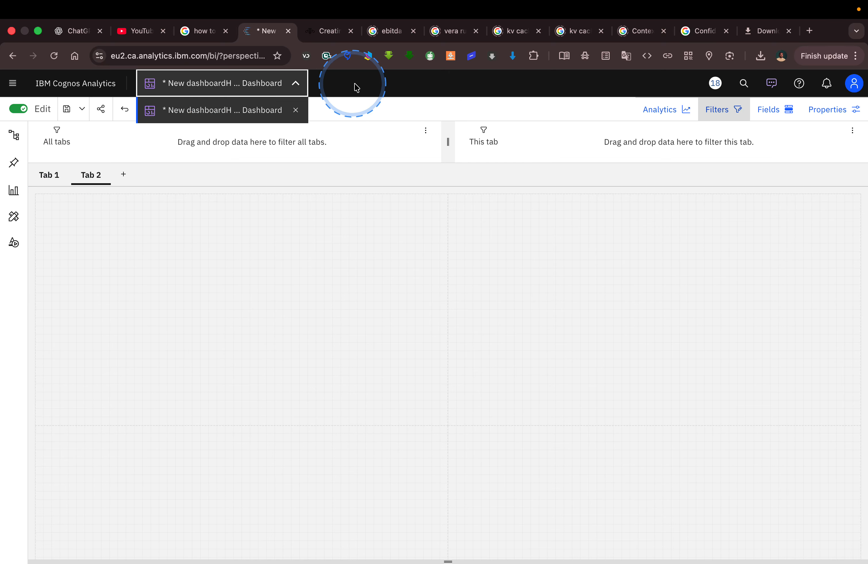
pyautogui.click(363, 85)
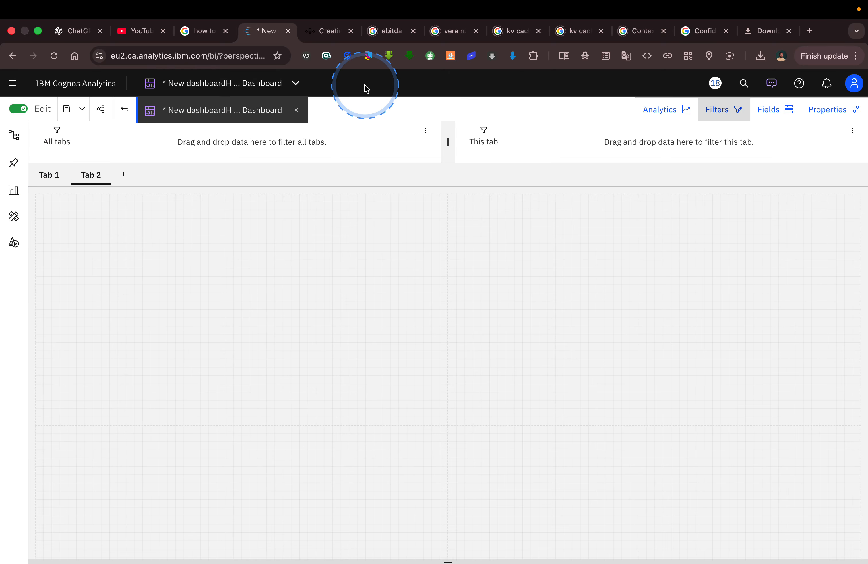
pyautogui.click(82, 108)
# Save as 'HR Expense Dashboard Tutorial' in My content and show the IBM_HR_Training_2014-17.csv fields.
pyautogui.click(95, 157)
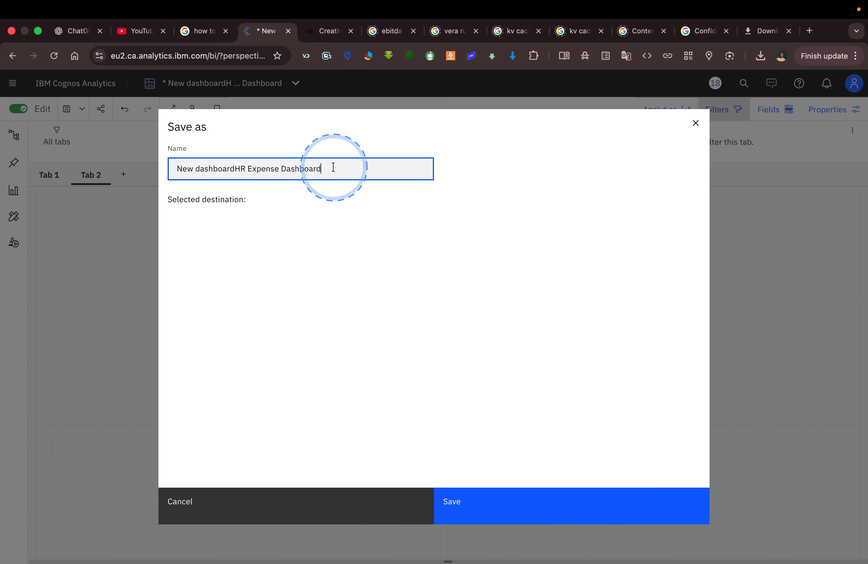
pyautogui.moveTo(233, 168); pyautogui.dragTo(206, 168)
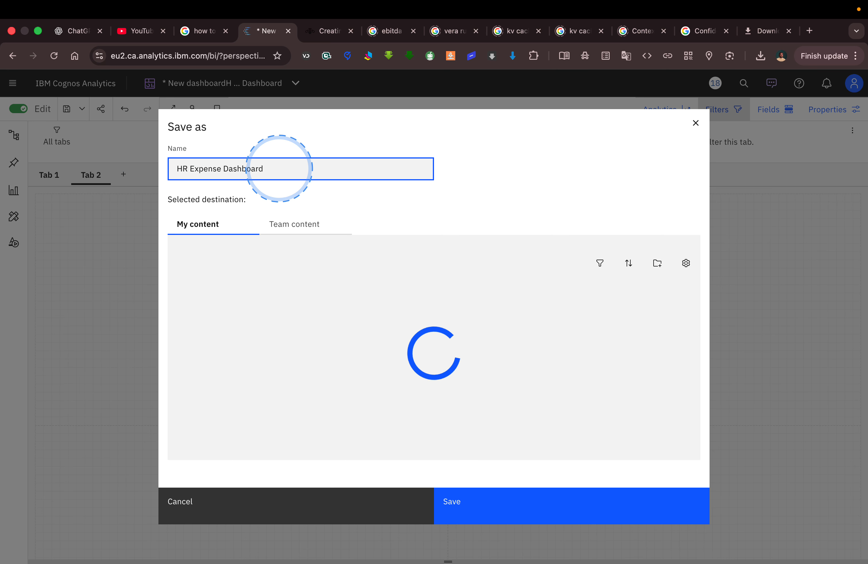
pyautogui.write('utorial')
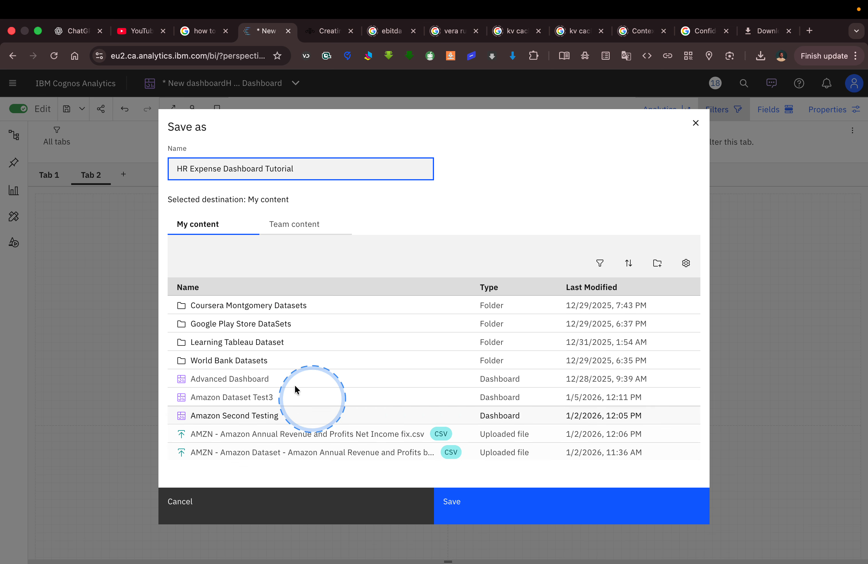
pyautogui.click(475, 508)
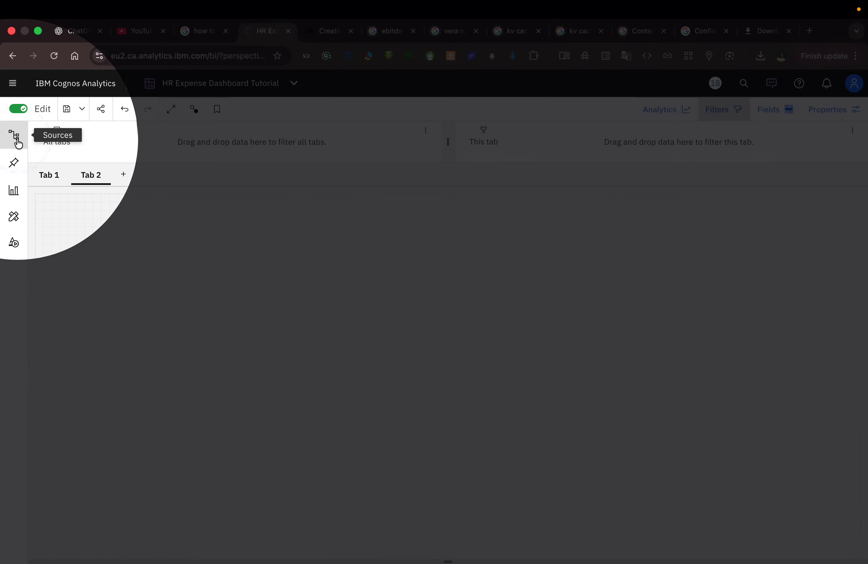
pyautogui.click(18, 142)
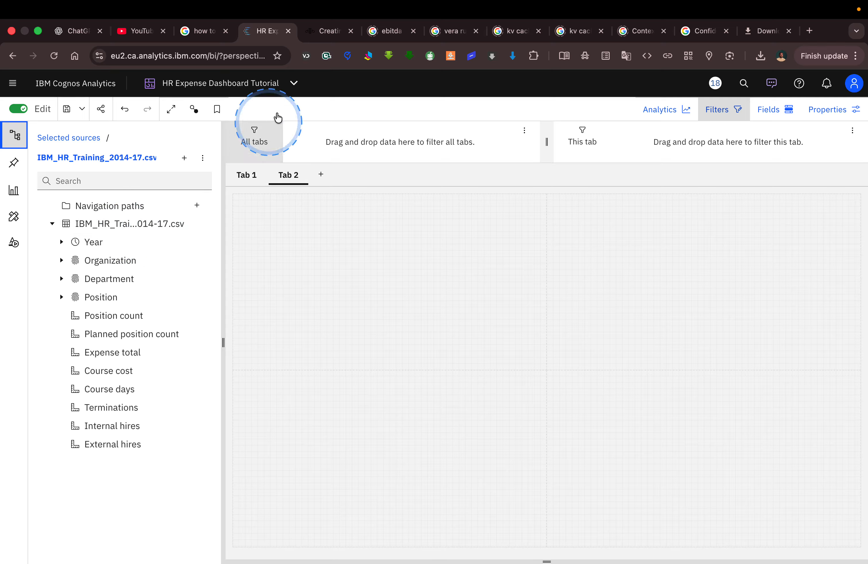
pyautogui.click(329, 32)
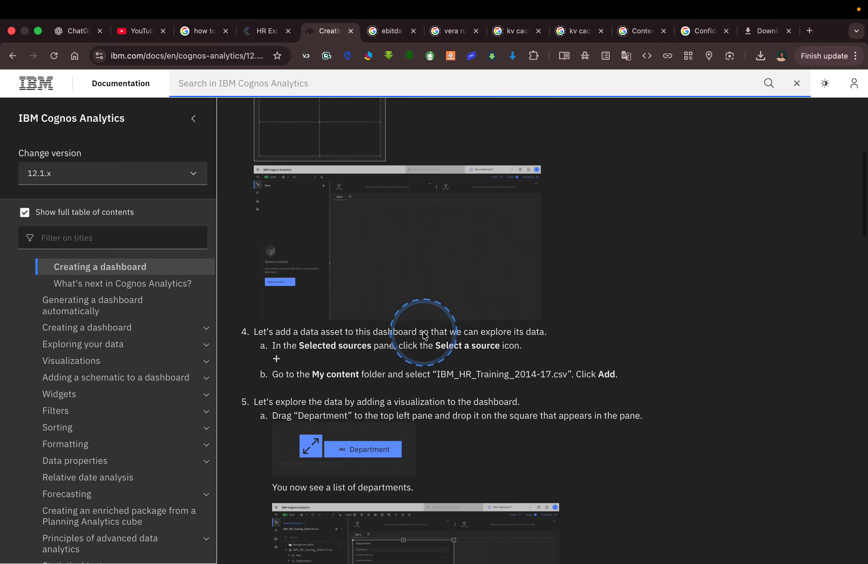
# Read through the column-chart and visualization-type steps, then return to the HR Expense dashboard.
pyautogui.scroll(-3, 424, 335)
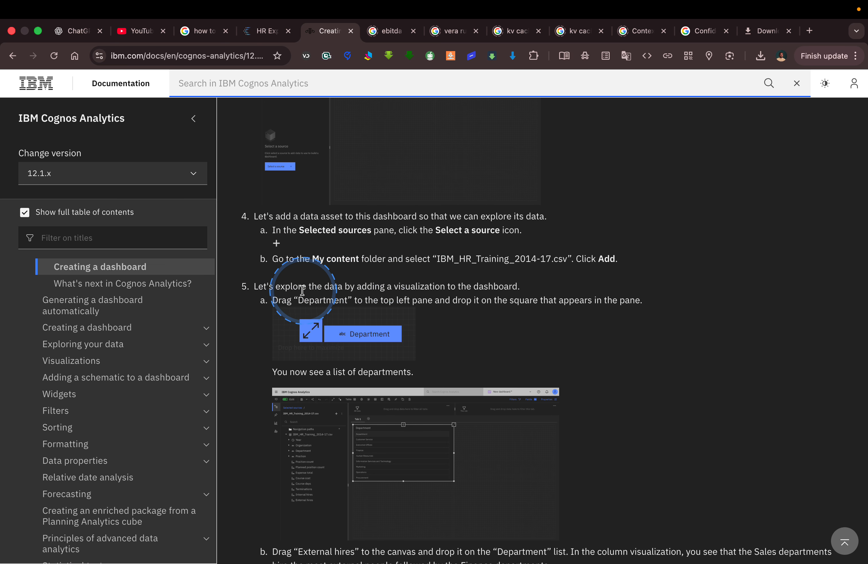
pyautogui.scroll(-3, 362, 332)
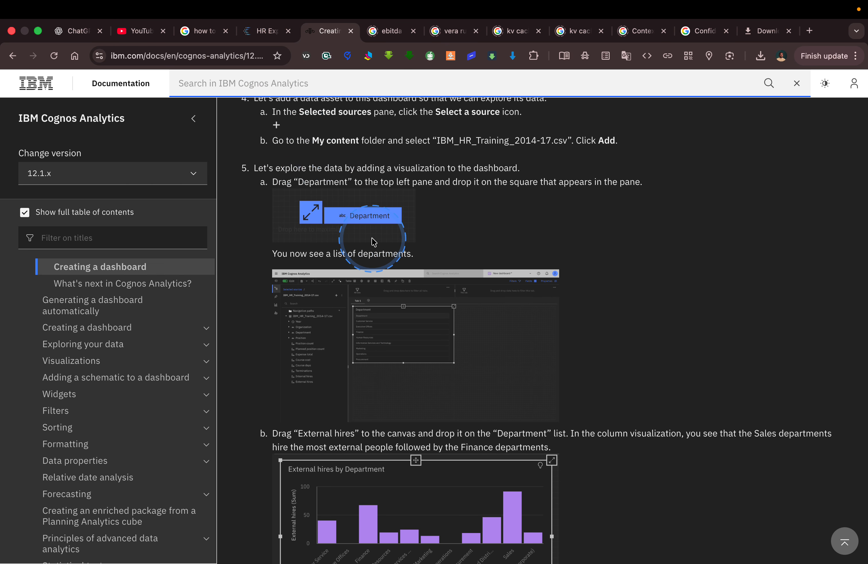
pyautogui.scroll(-1, 440, 233)
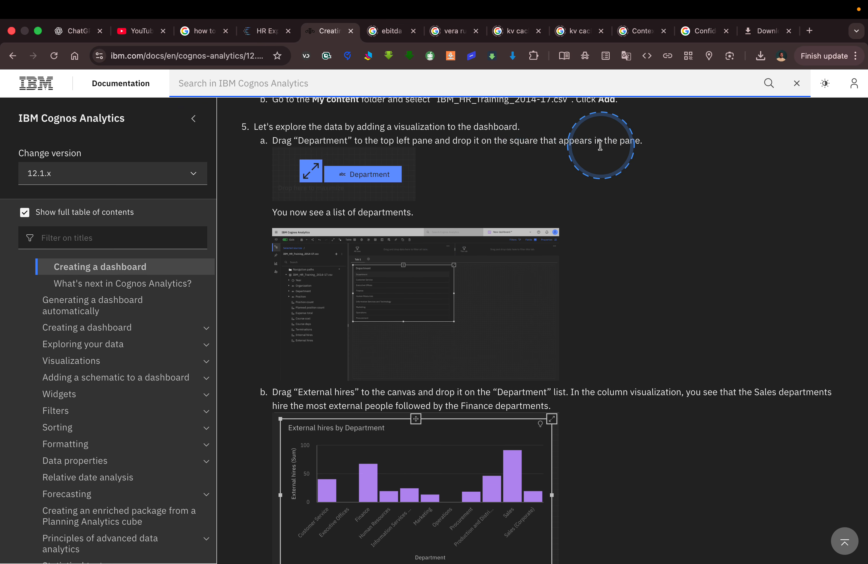
pyautogui.scroll(-2, 477, 242)
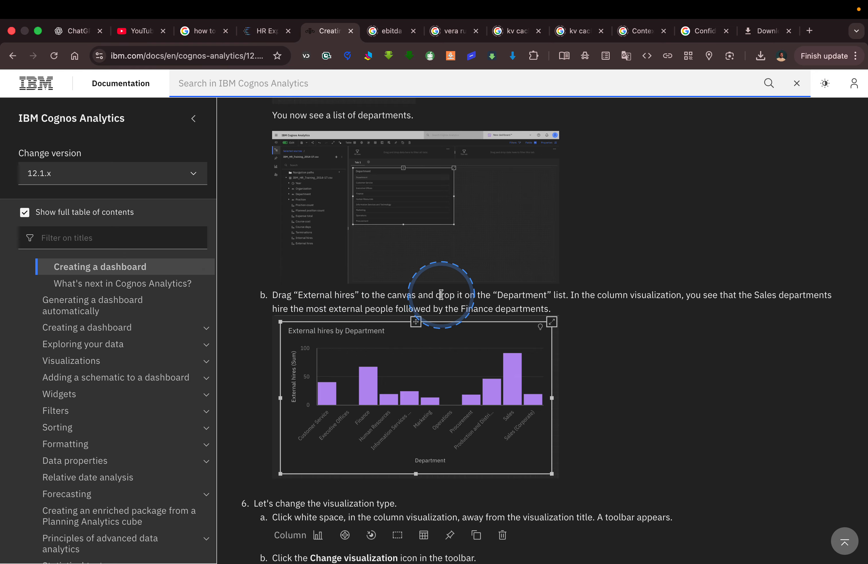
pyautogui.click(264, 31)
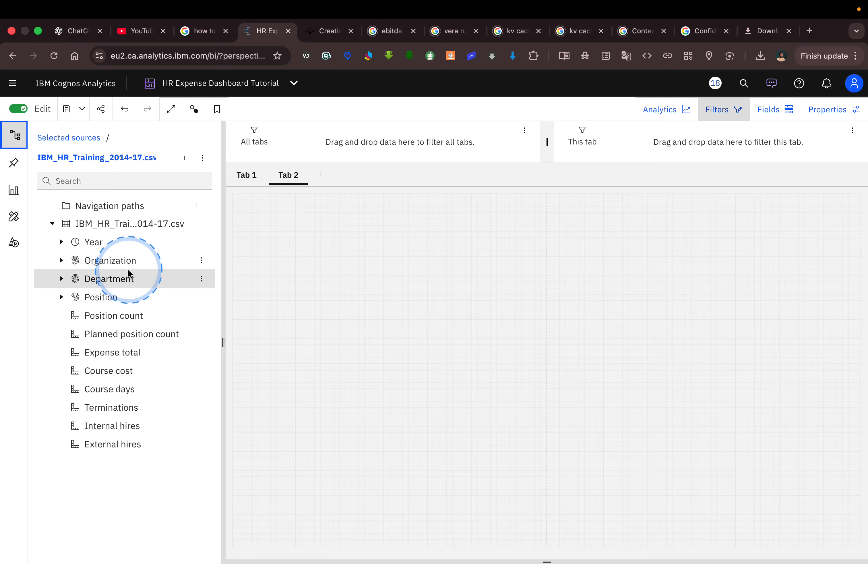
# Drop Department onto Tab 2 and add External hires to that table.
pyautogui.moveTo(124, 279); pyautogui.dragTo(389, 282)
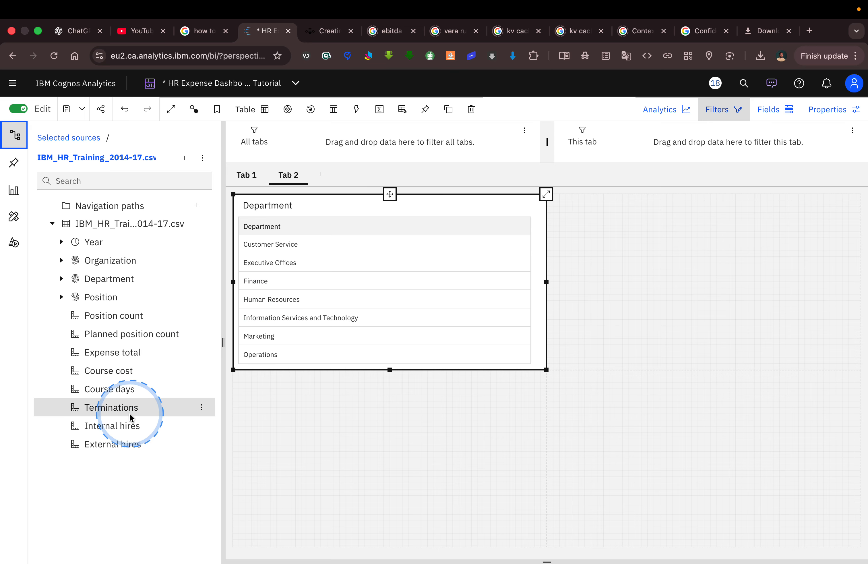
pyautogui.moveTo(124, 444); pyautogui.dragTo(244, 247)
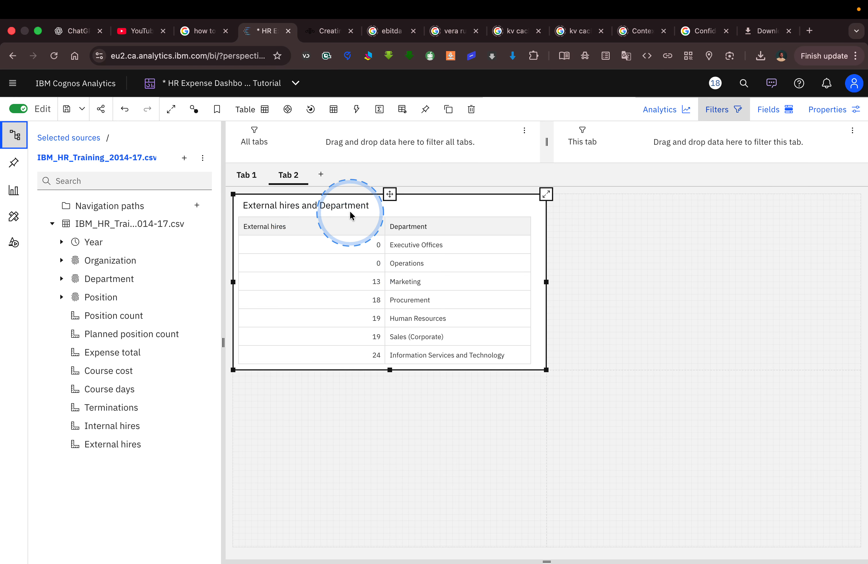
pyautogui.click(320, 31)
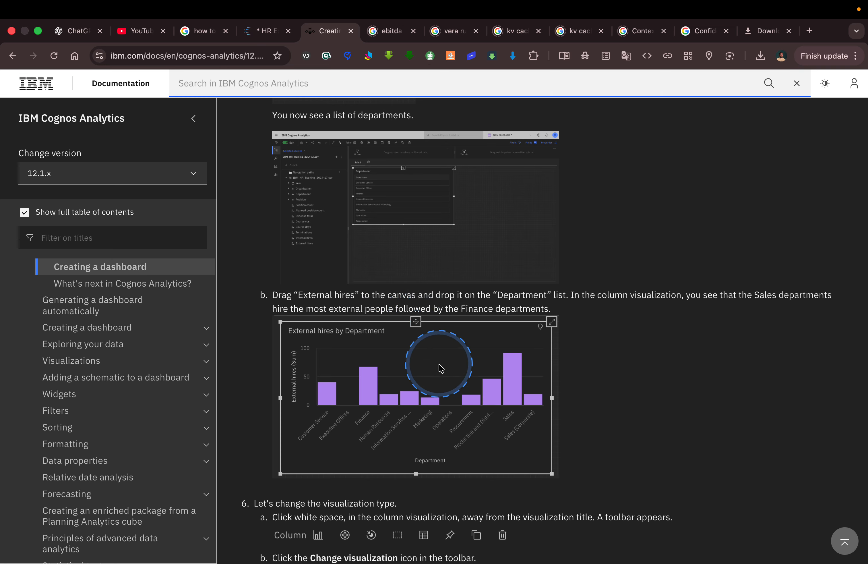
# Change the Department table into an 'External hires by Department' column chart.
pyautogui.scroll(-3, 454, 375)
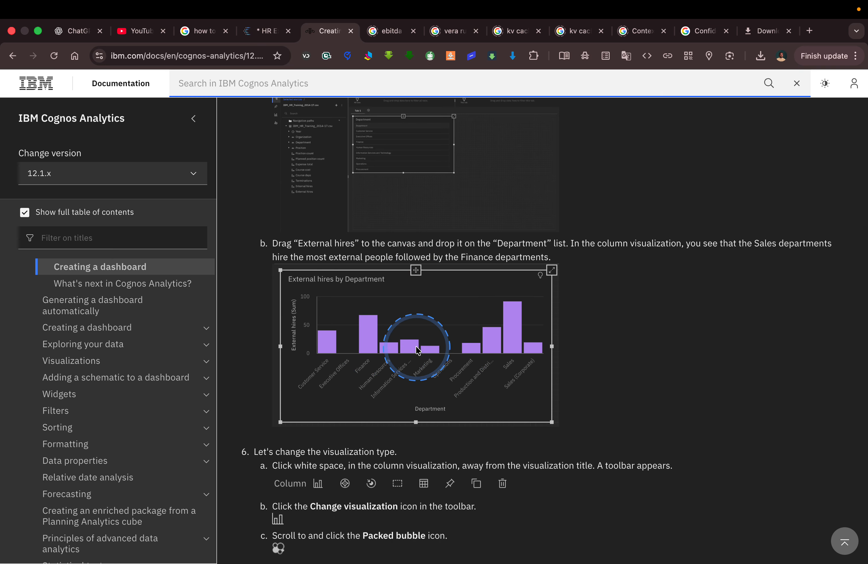
pyautogui.scroll(-5, 391, 346)
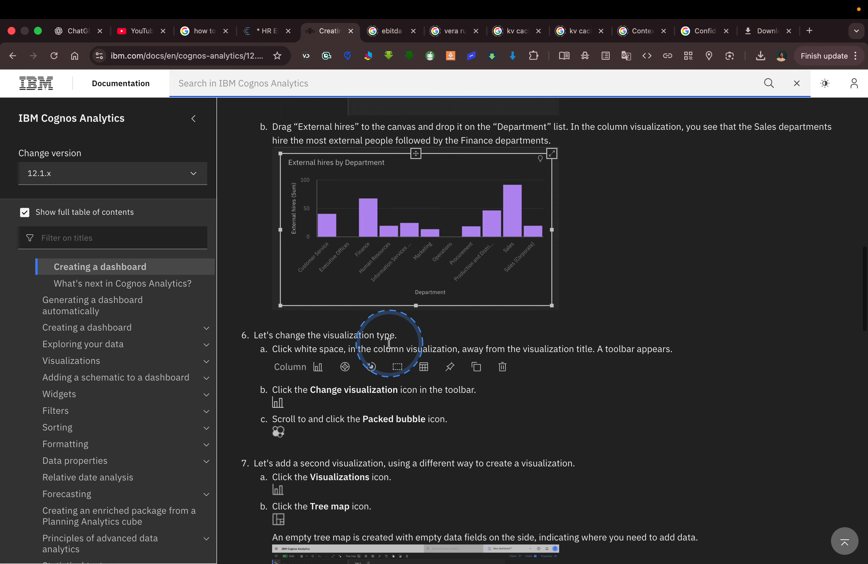
pyautogui.click(262, 37)
pyautogui.click(248, 110)
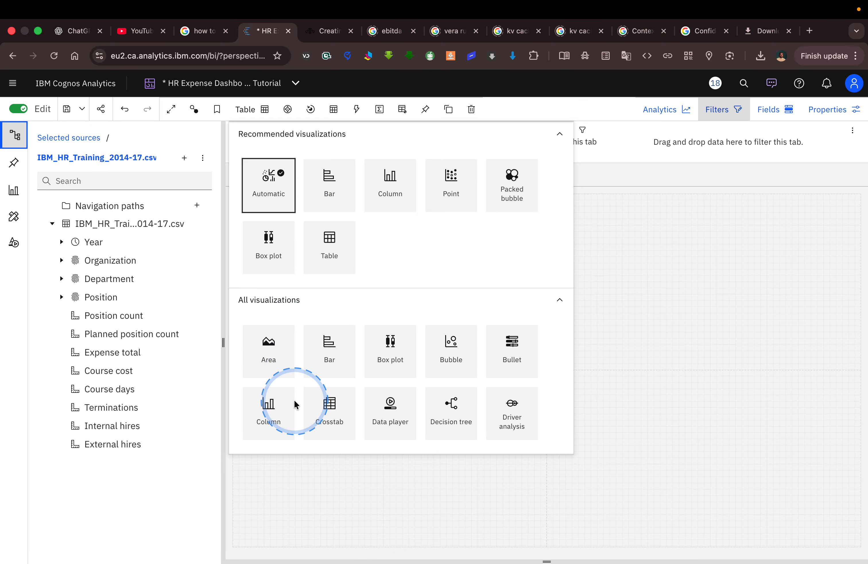
pyautogui.click(275, 406)
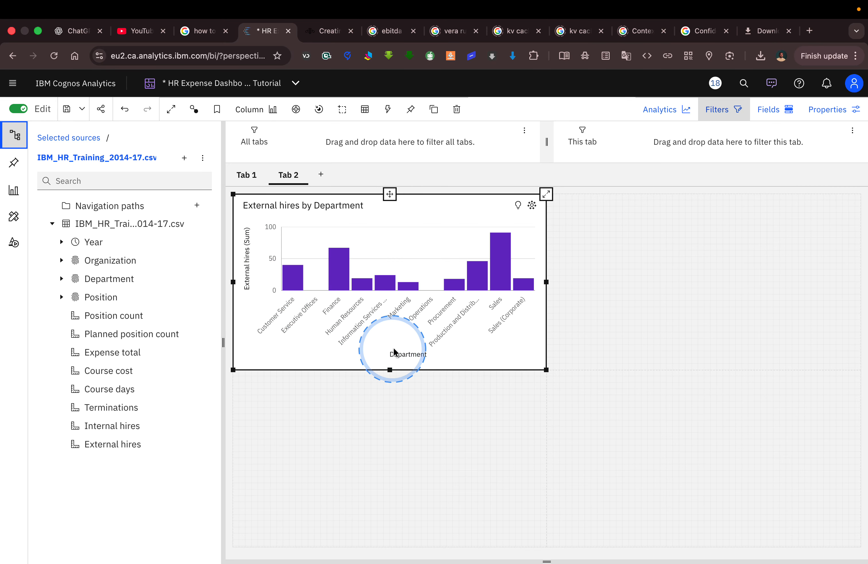
pyautogui.click(327, 32)
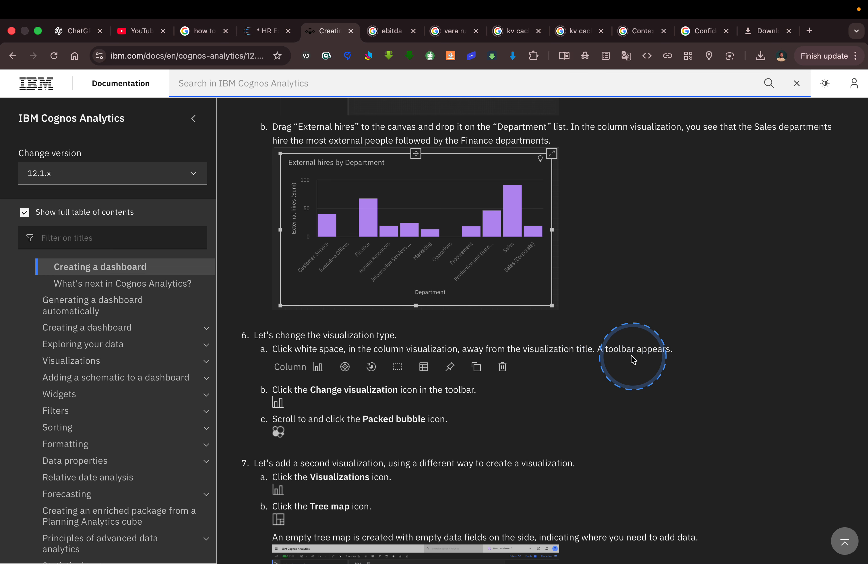
pyautogui.click(249, 33)
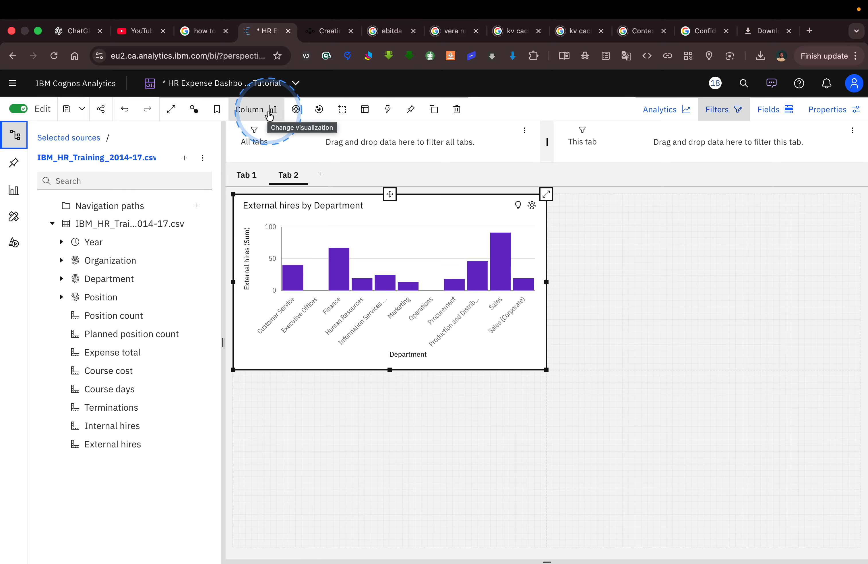
# Switch the External hires by Department chart to the Packed bubble visualization.
pyautogui.click(319, 32)
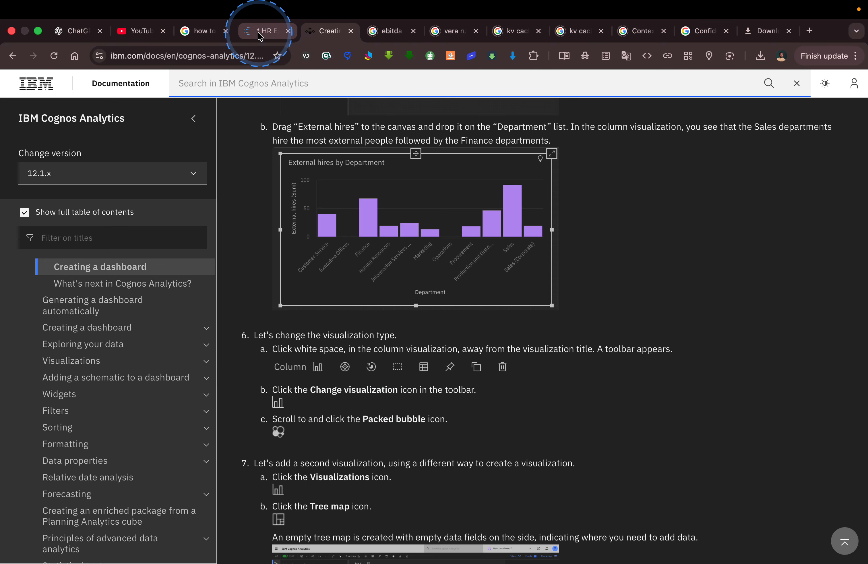
pyautogui.click(258, 35)
pyautogui.click(271, 110)
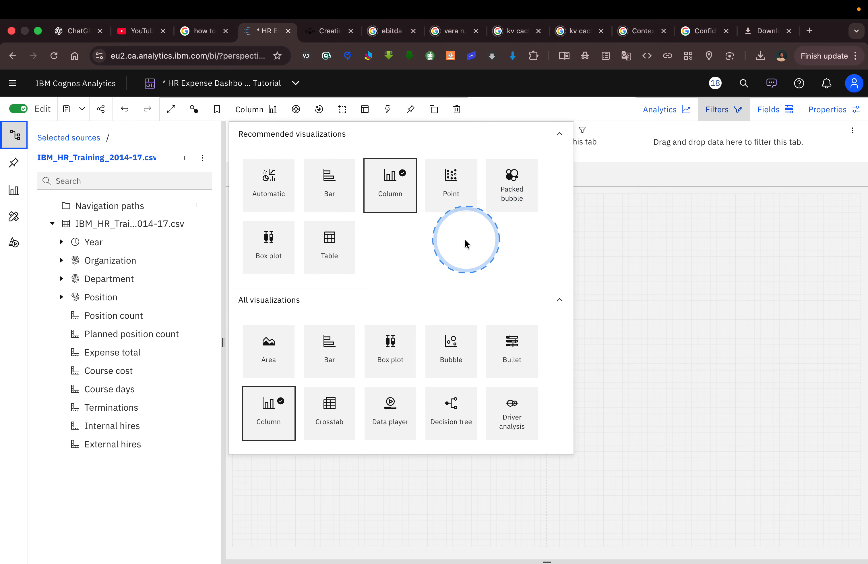
pyautogui.scroll(-5, 444, 334)
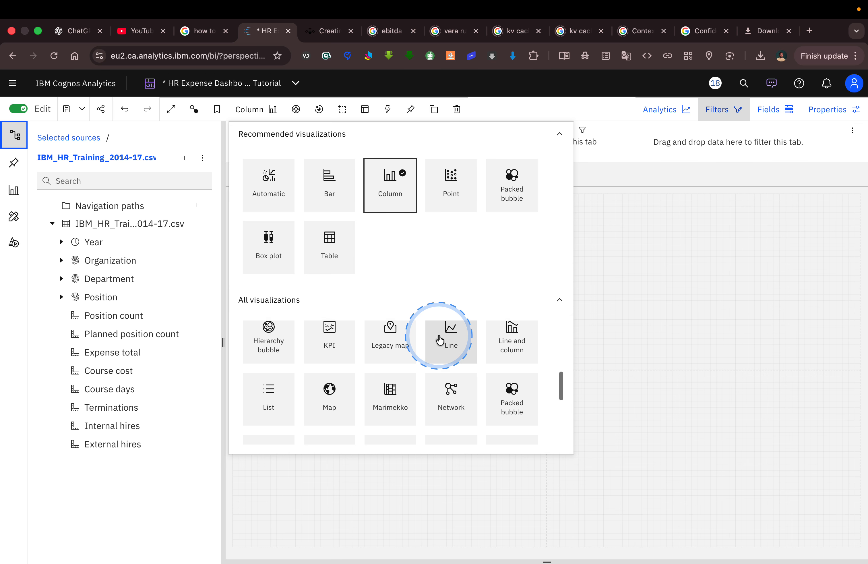
pyautogui.scroll(-2, 439, 339)
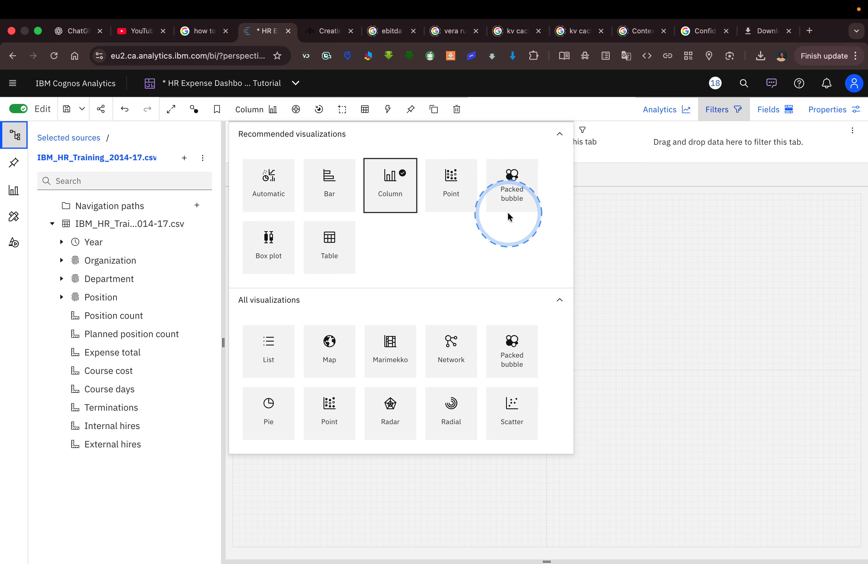
pyautogui.click(514, 196)
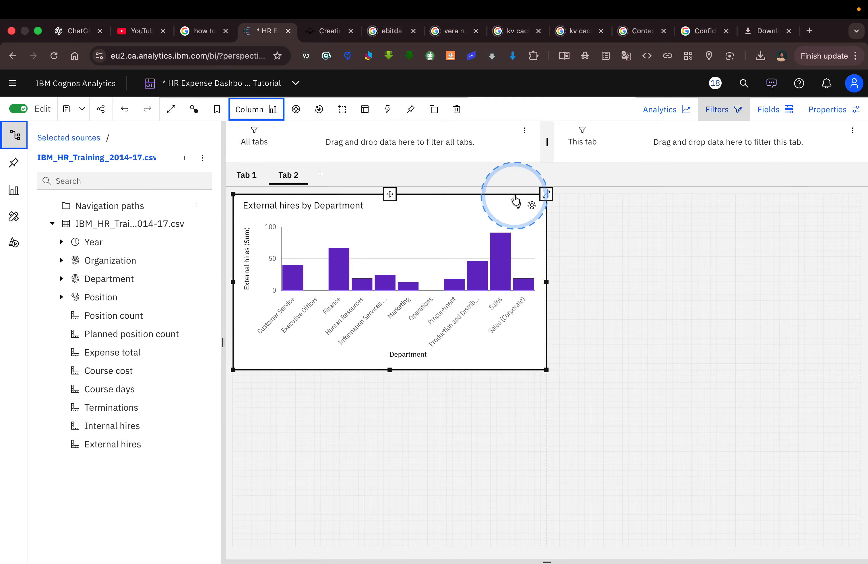
pyautogui.moveTo(500, 311)
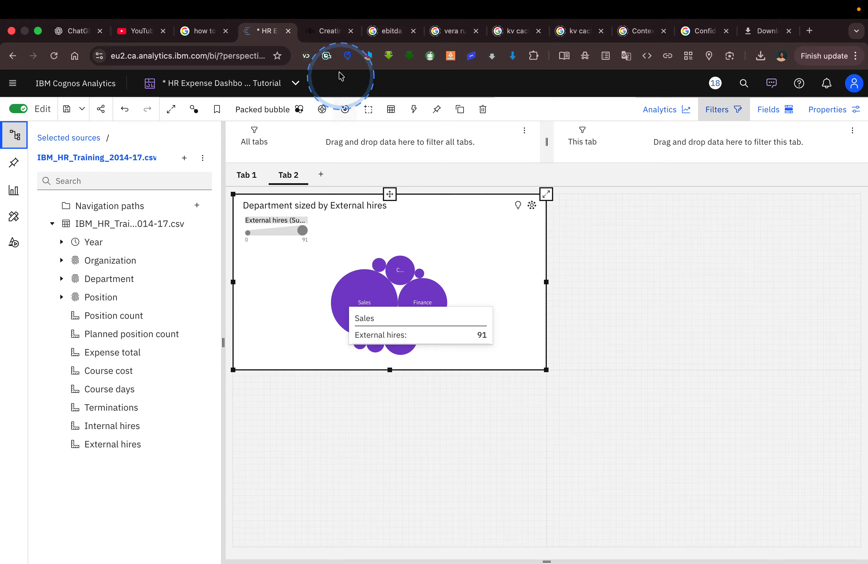
pyautogui.click(327, 30)
# Scroll to the tree map steps, save with Ctrl+S, and check the bubble chart.
pyautogui.scroll(-10, 435, 330)
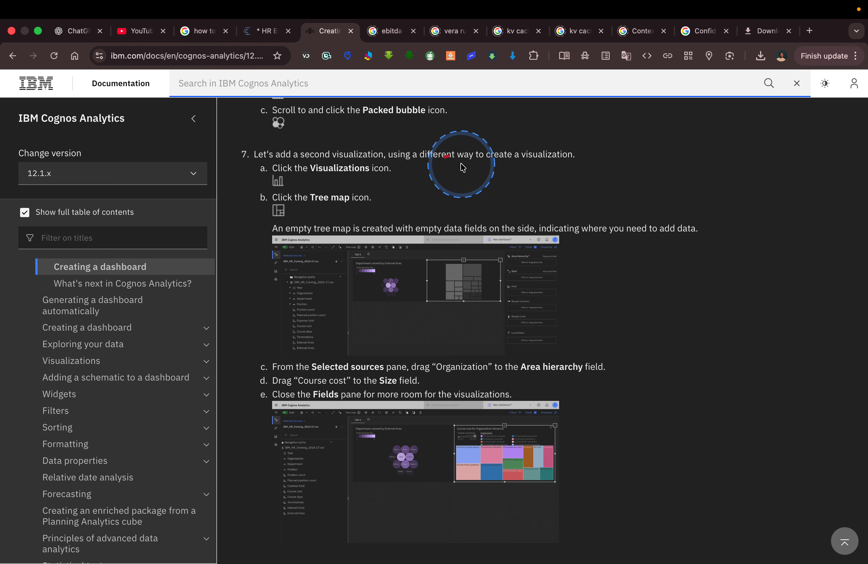
pyautogui.hotkey('ctrl', 's')
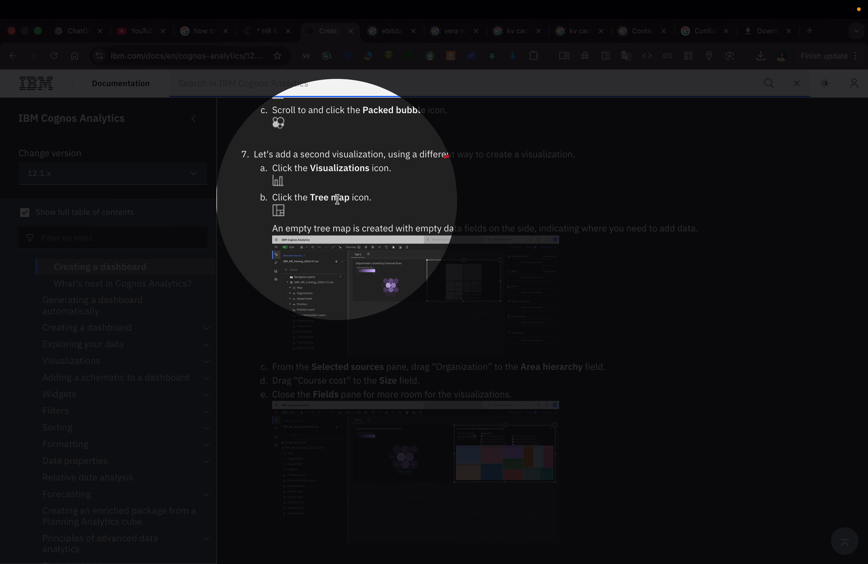
pyautogui.hotkey('ctrl', 's')
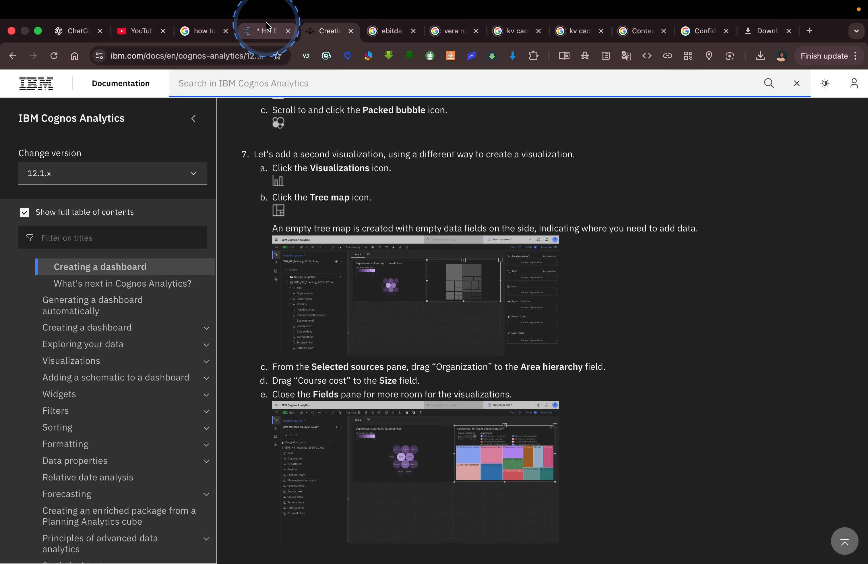
pyautogui.click(267, 32)
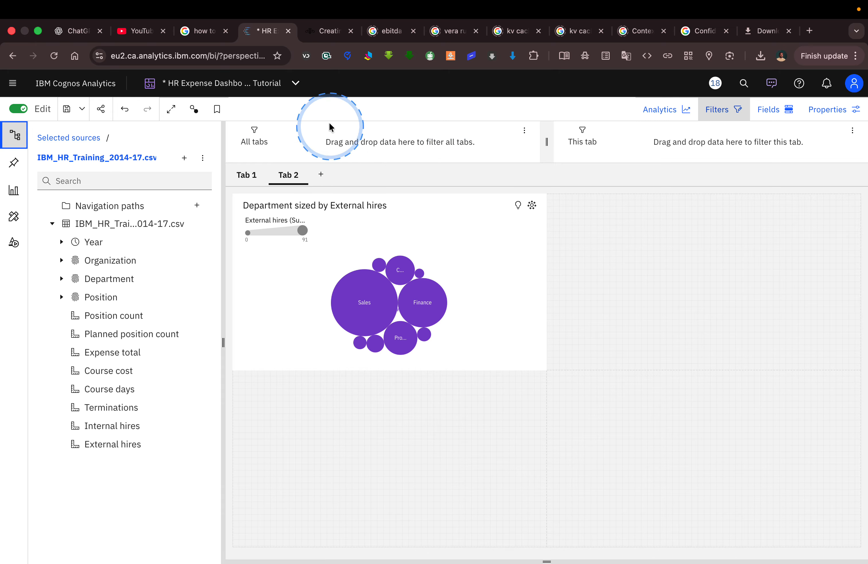
# Reread the tree map instructions, then return to Tab 2's Department packed bubble chart.
pyautogui.click(327, 37)
pyautogui.scroll(1, 458, 319)
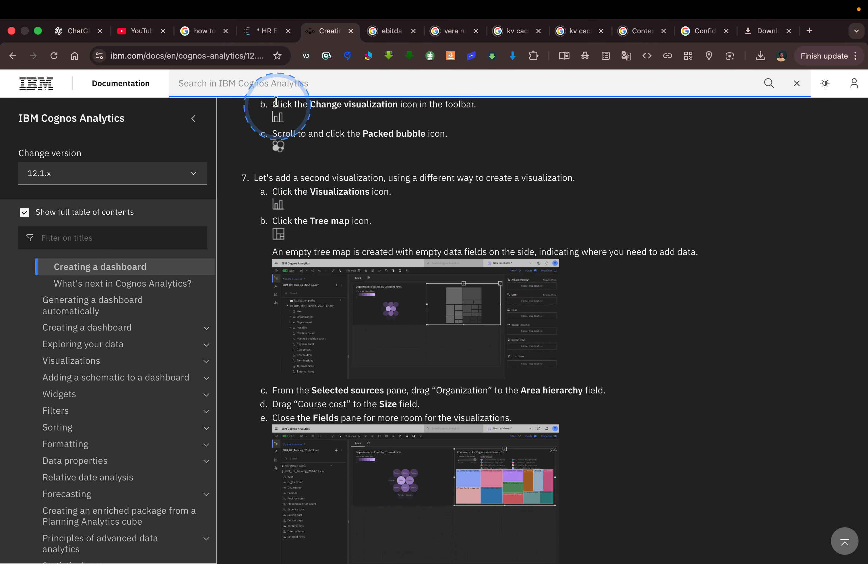
pyautogui.click(256, 32)
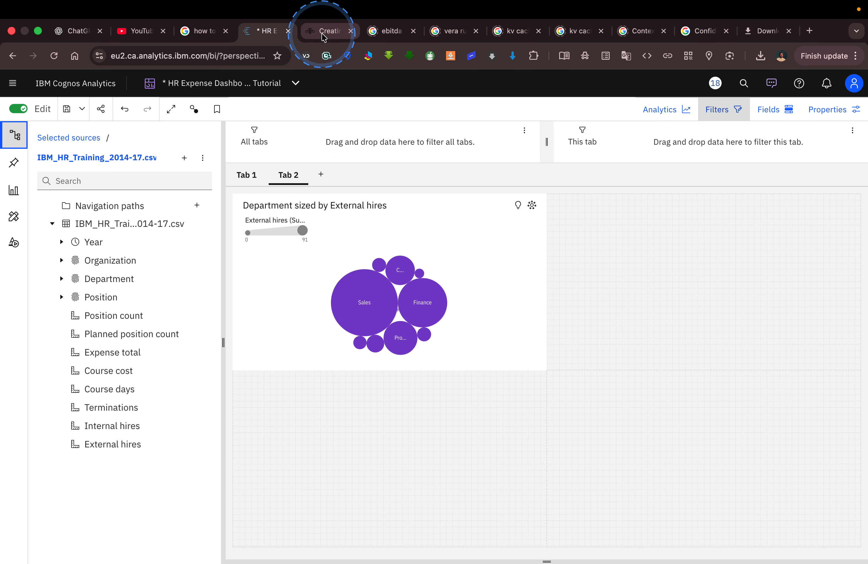
pyautogui.click(322, 31)
pyautogui.scroll(1, 410, 203)
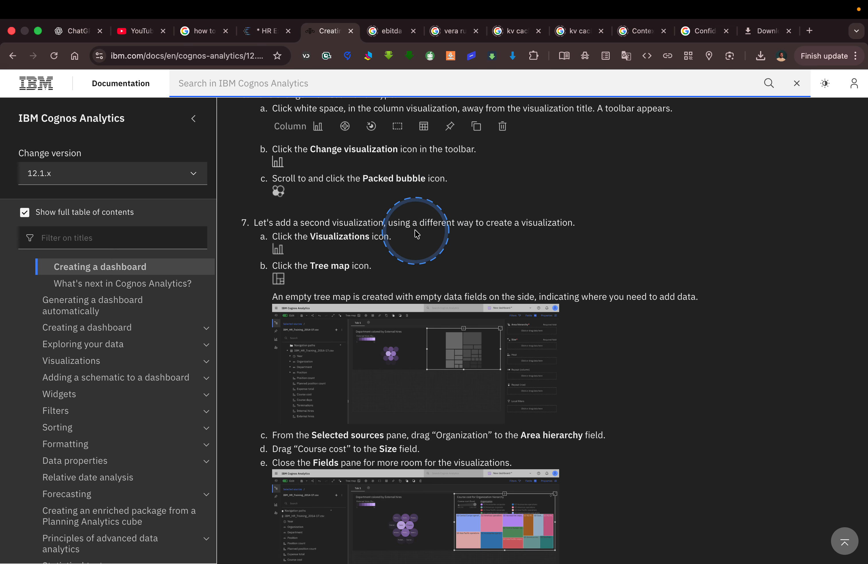
pyautogui.scroll(2, 417, 234)
pyautogui.scroll(-1, 417, 233)
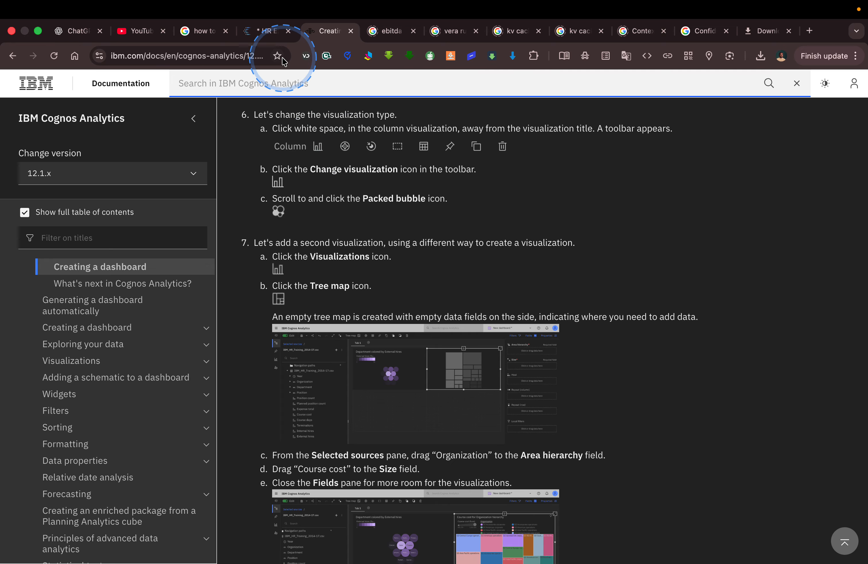
pyautogui.click(267, 32)
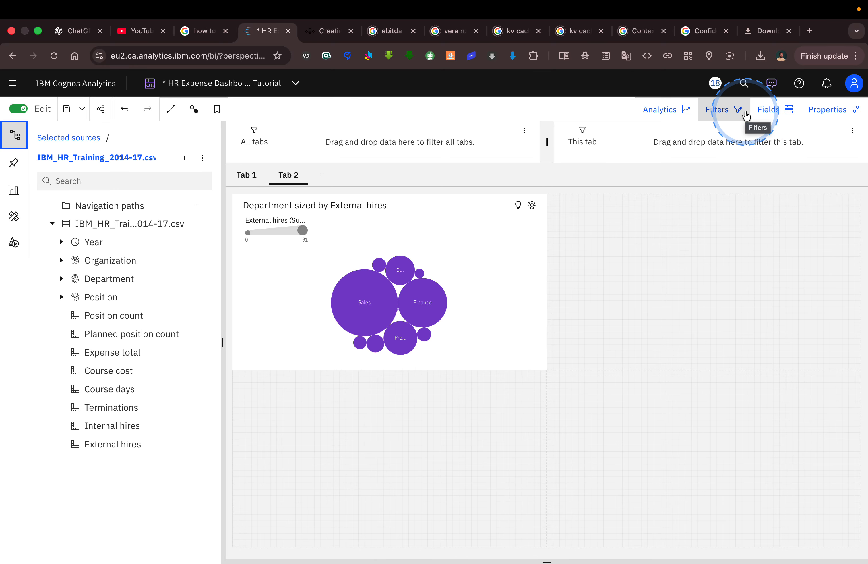
# Add an empty tree map to Tab 2 from the Visualizations gallery.
pyautogui.click(13, 191)
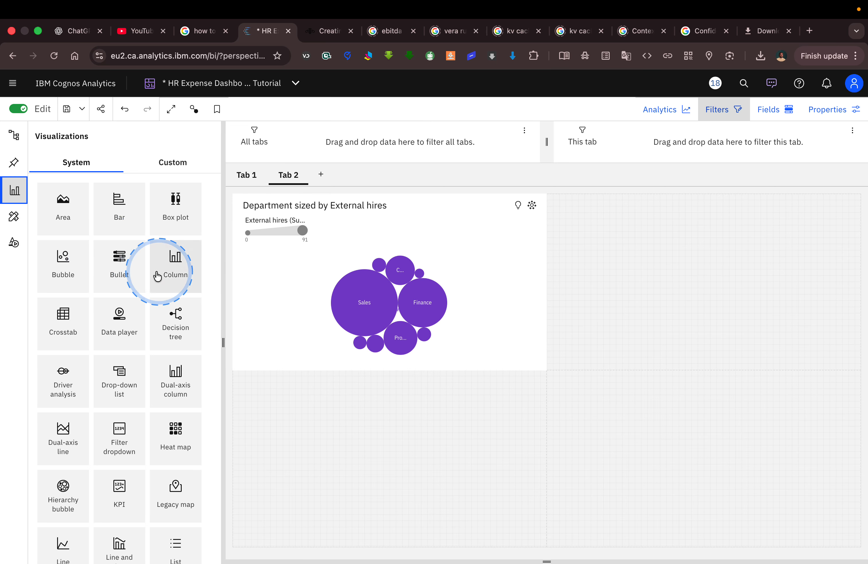
pyautogui.scroll(-7, 156, 373)
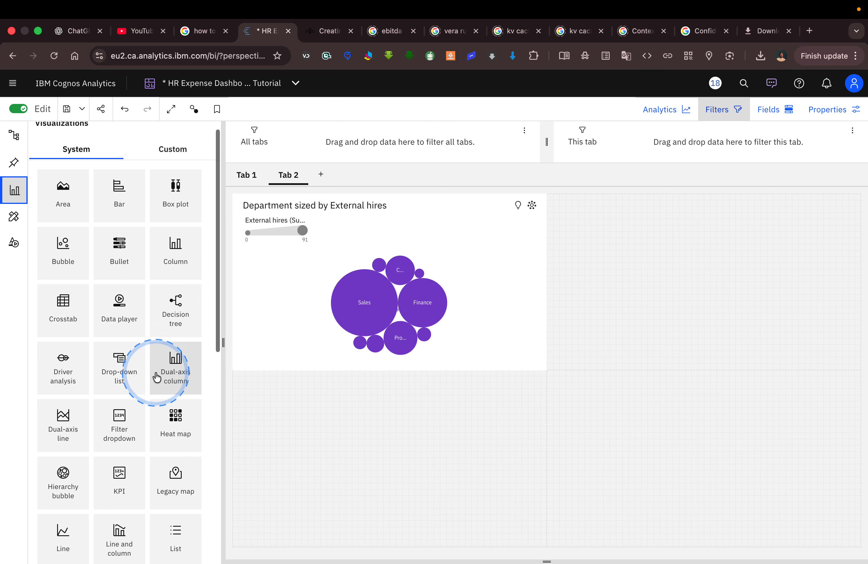
pyautogui.scroll(-5, 156, 373)
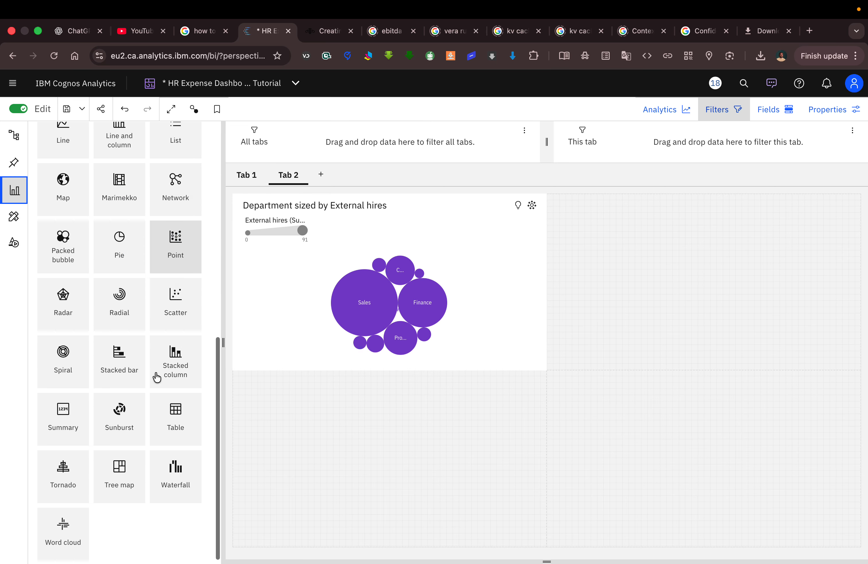
pyautogui.click(120, 465)
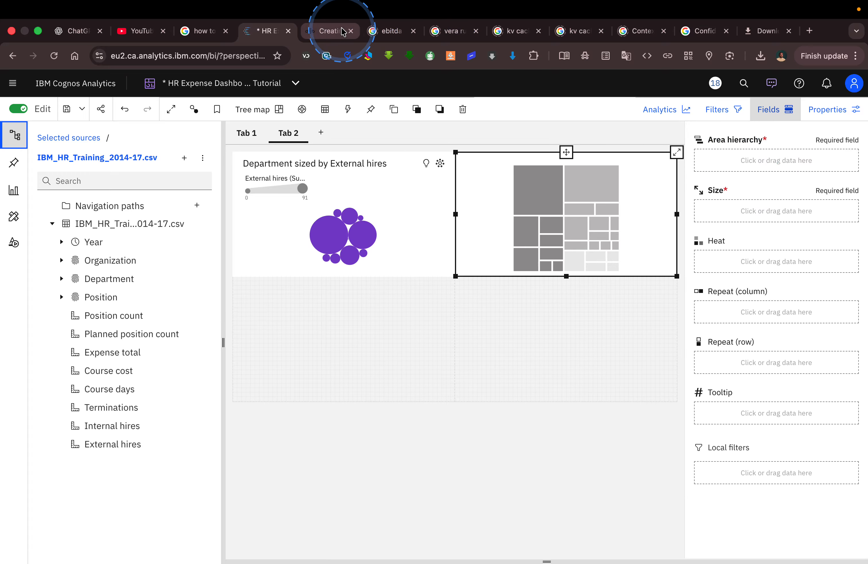
pyautogui.click(326, 34)
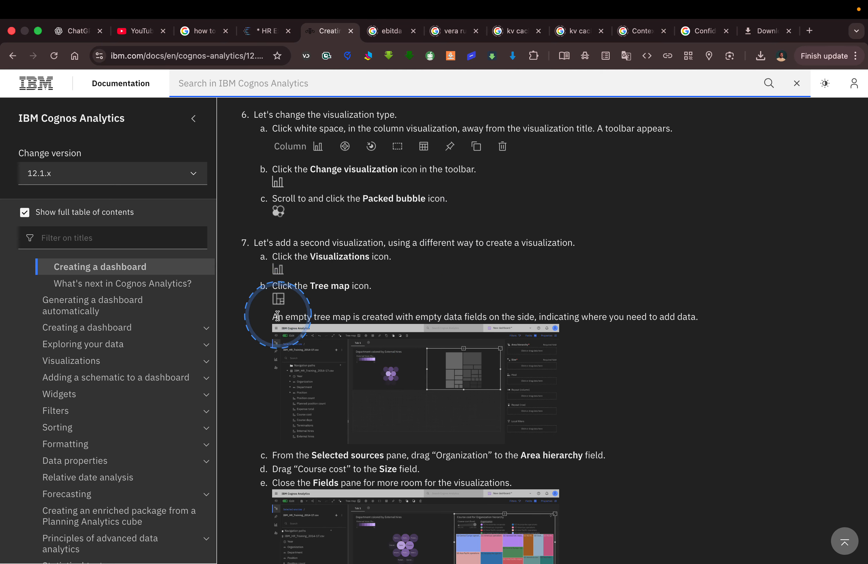
# Set Organization as the tree map's area hierarchy and Course cost as size, then maximize it.
pyautogui.scroll(-3, 421, 325)
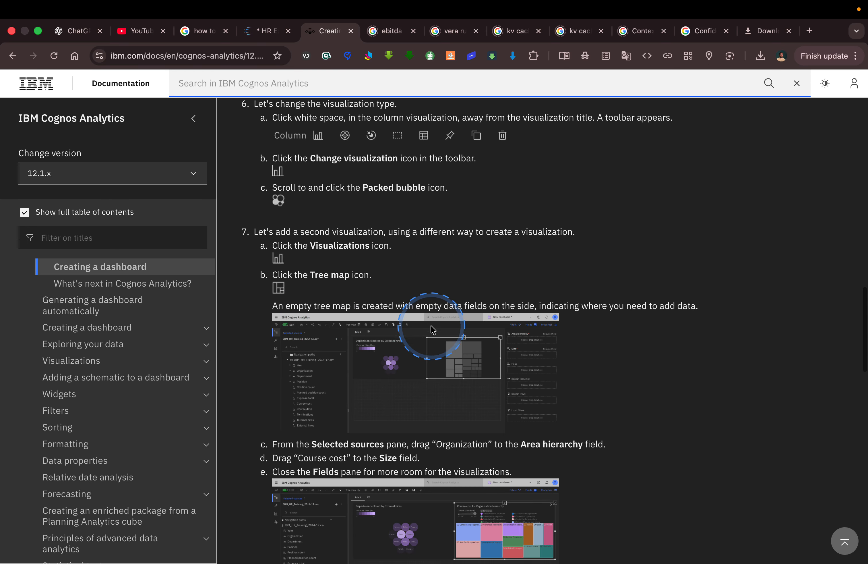
pyautogui.scroll(-2, 431, 327)
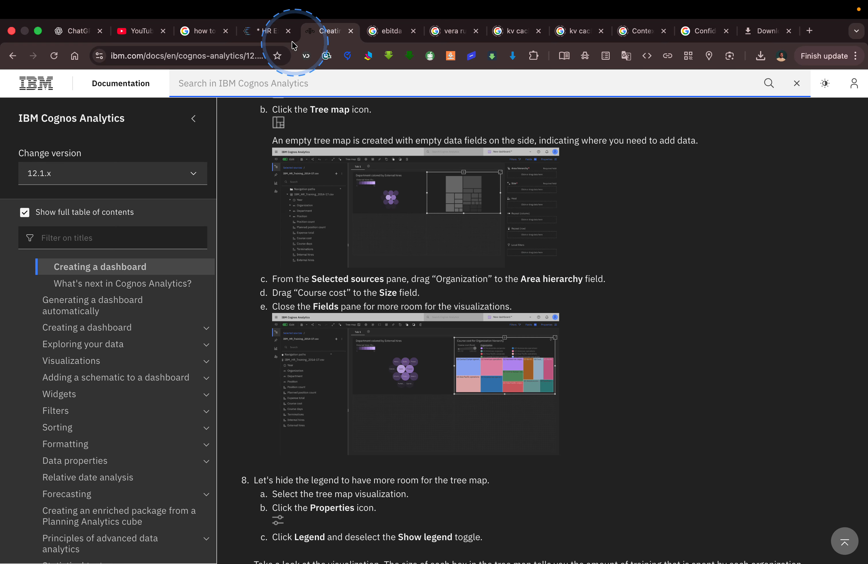
pyautogui.click(265, 32)
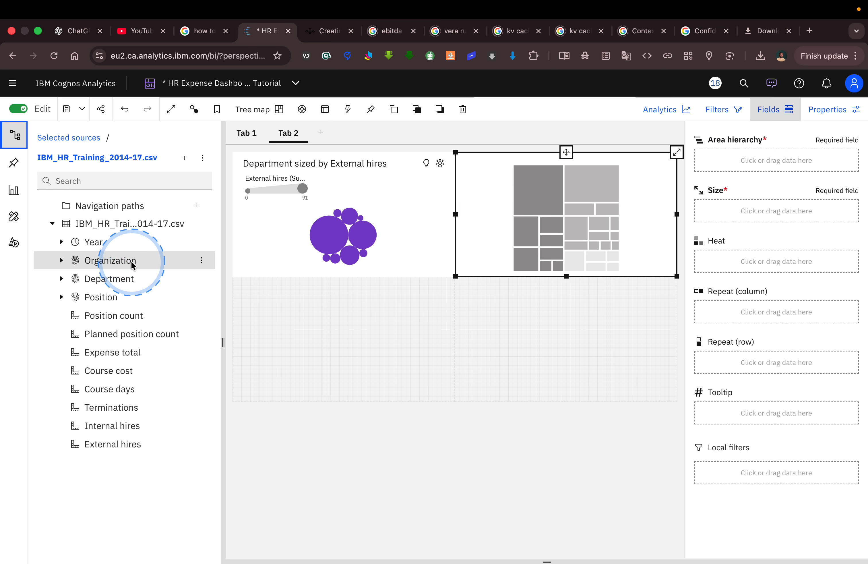
pyautogui.moveTo(133, 264); pyautogui.dragTo(730, 161)
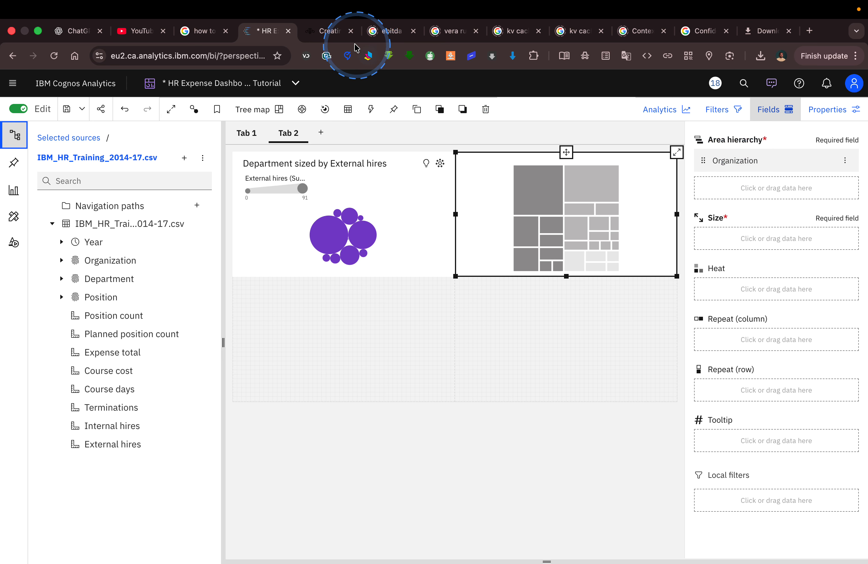
pyautogui.click(329, 32)
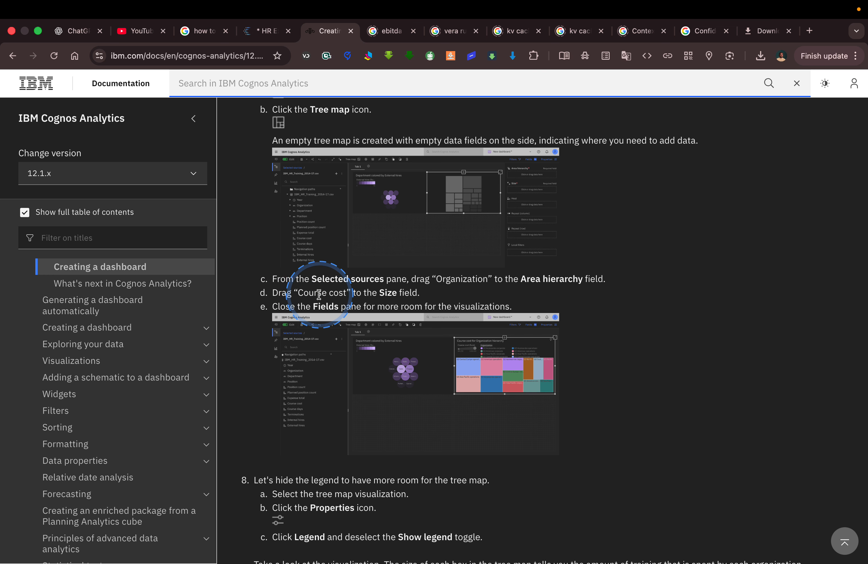
pyautogui.click(265, 31)
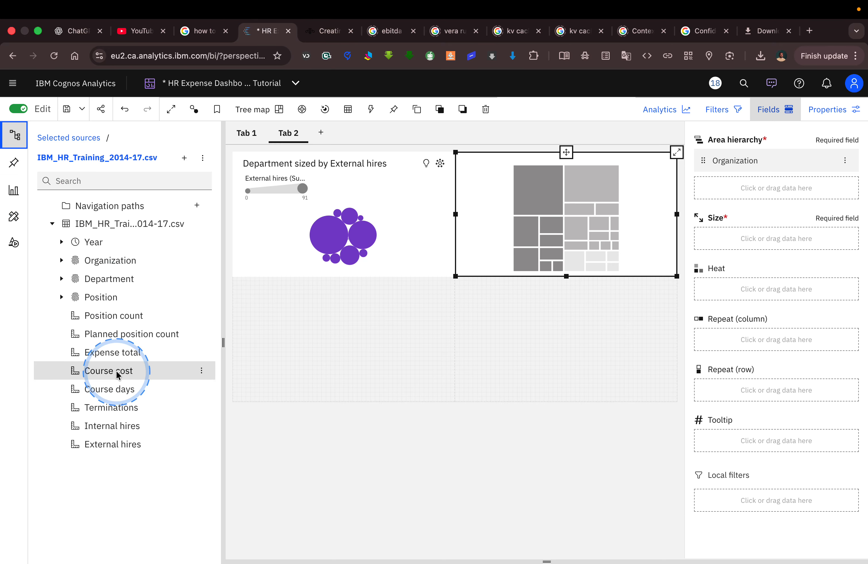
pyautogui.moveTo(120, 371); pyautogui.dragTo(715, 237)
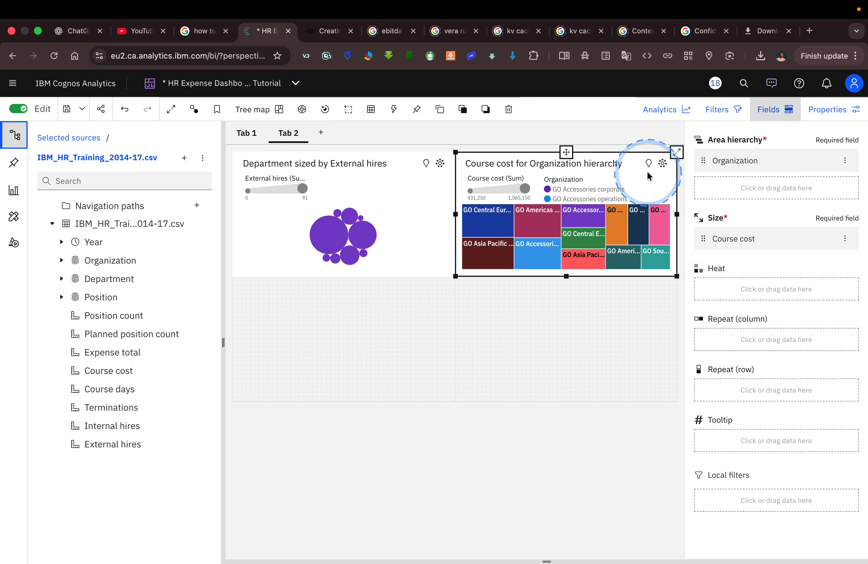
pyautogui.click(676, 152)
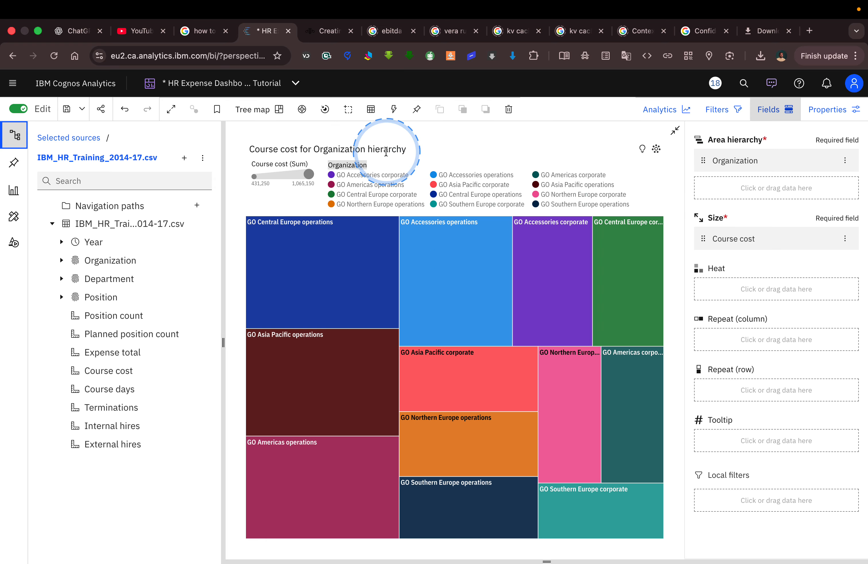
# Close the Fields pane beside the maximized tree map while checking the tutorial's next steps.
pyautogui.click(326, 31)
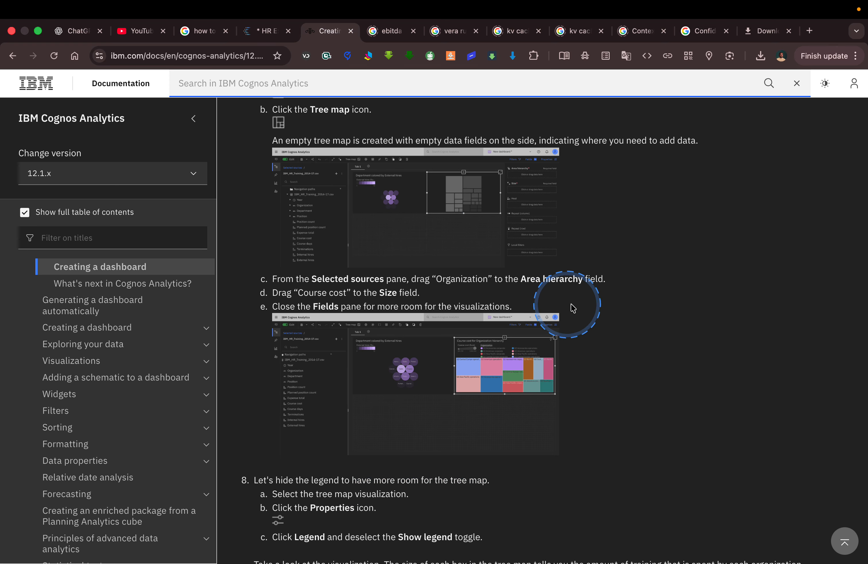
pyautogui.scroll(-2, 593, 314)
pyautogui.scroll(-1, 593, 314)
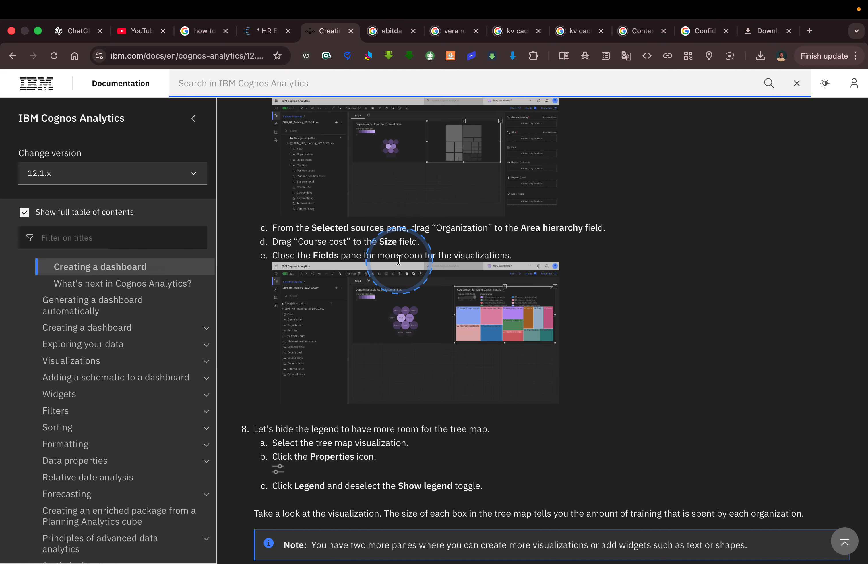
pyautogui.click(269, 31)
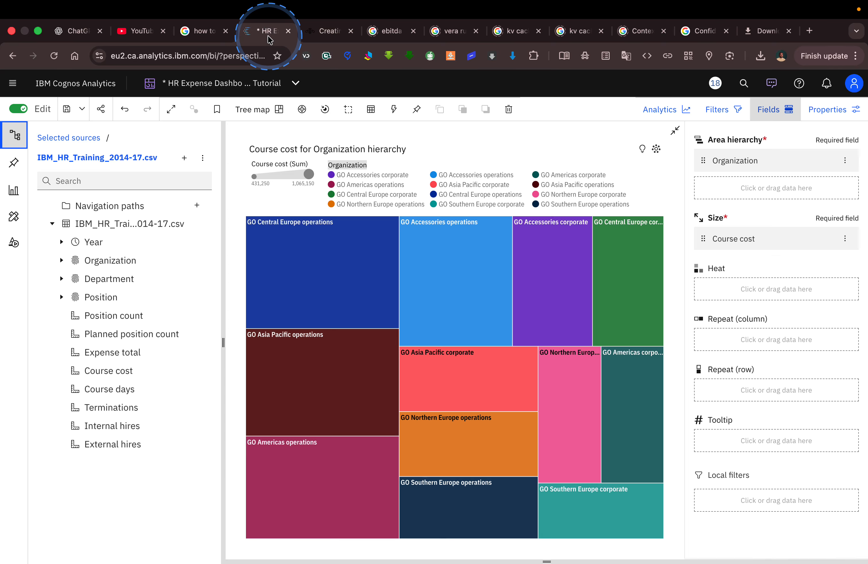
pyautogui.click(773, 109)
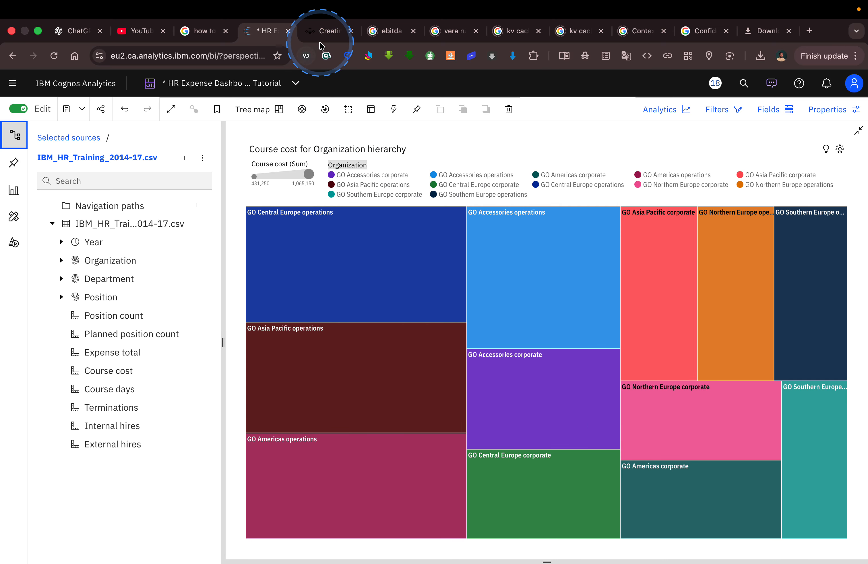
pyautogui.click(324, 30)
pyautogui.click(426, 336)
pyautogui.scroll(-4, 447, 410)
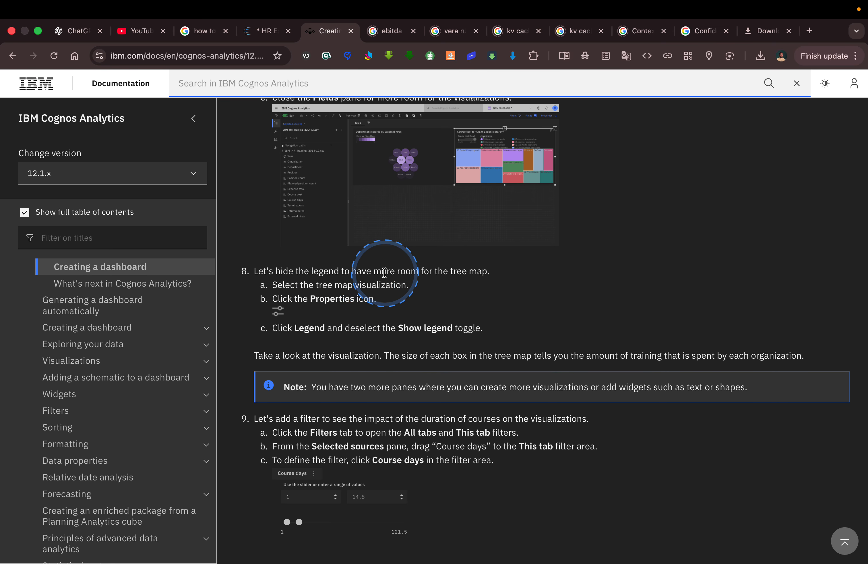
pyautogui.click(266, 32)
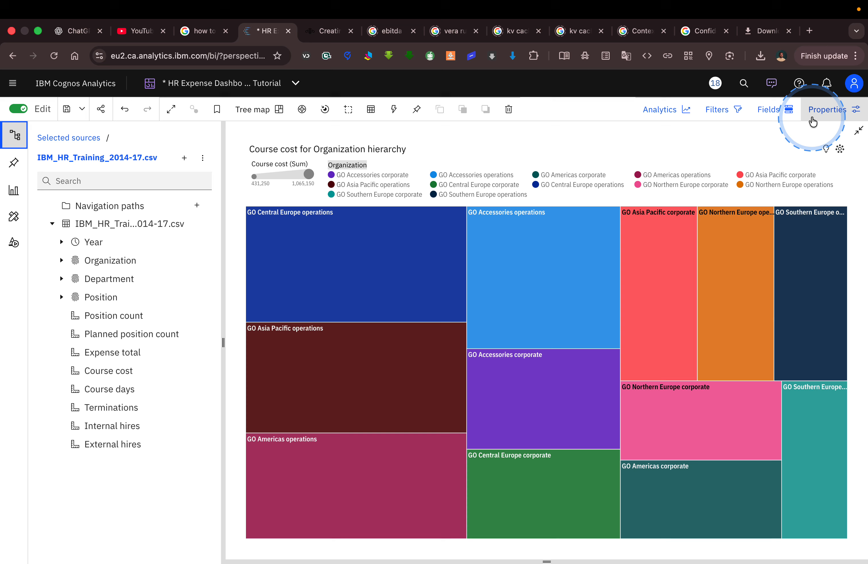
# Turn off Show legend in the tree map's Legend properties and close the Properties pane.
pyautogui.click(823, 117)
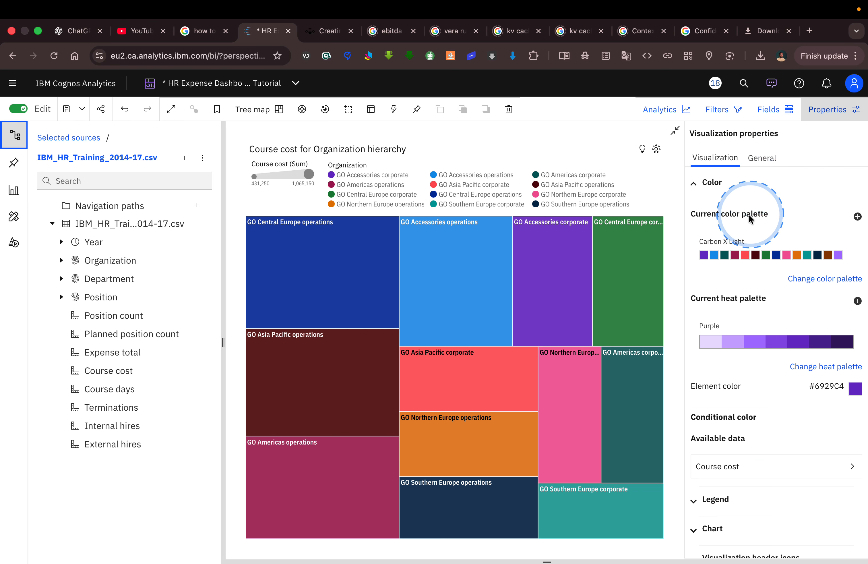
pyautogui.click(723, 499)
pyautogui.scroll(-3, 732, 499)
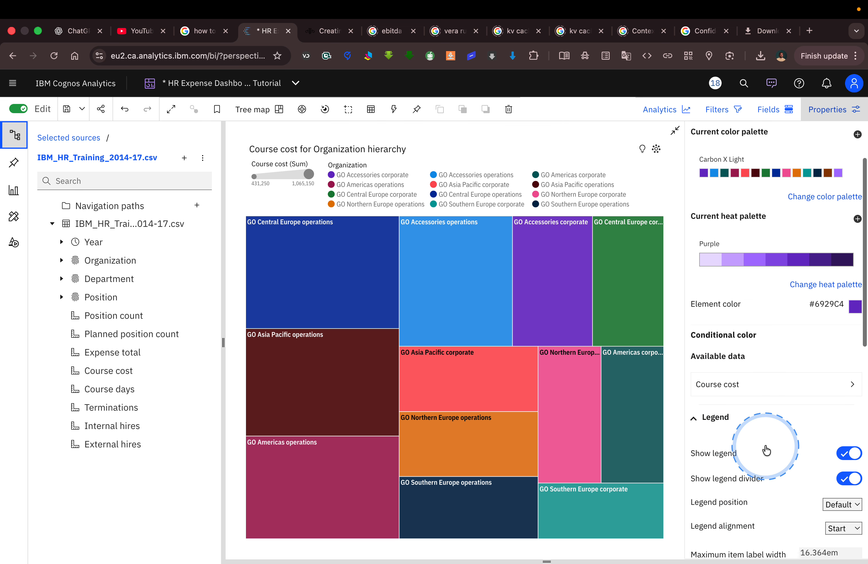
pyautogui.click(837, 460)
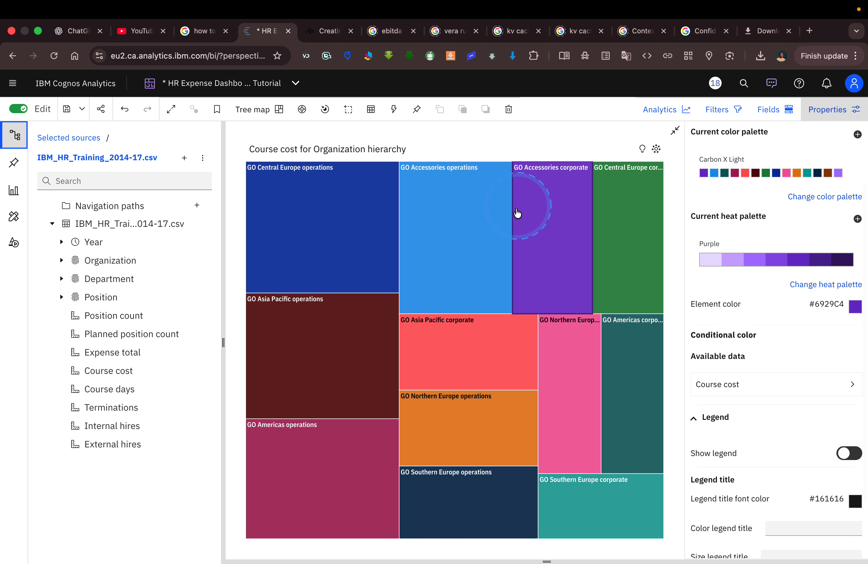
pyautogui.click(825, 118)
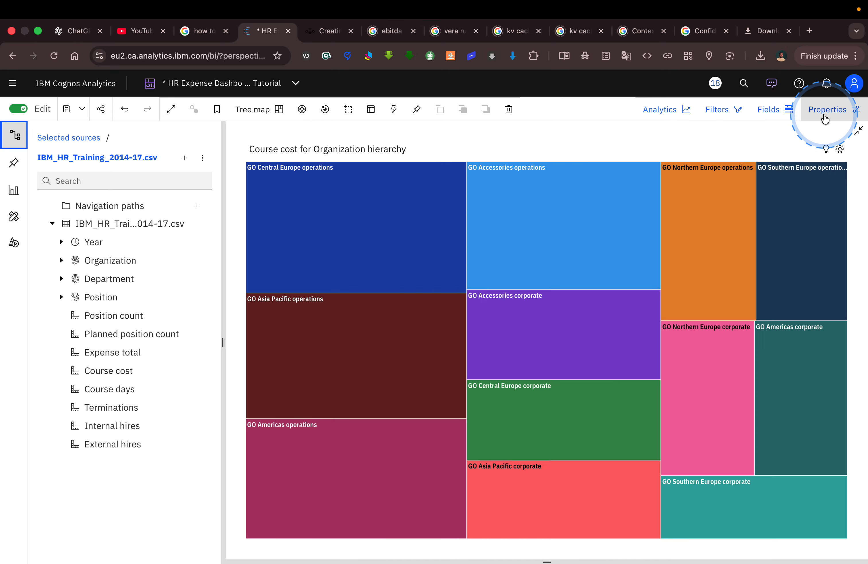
pyautogui.click(324, 33)
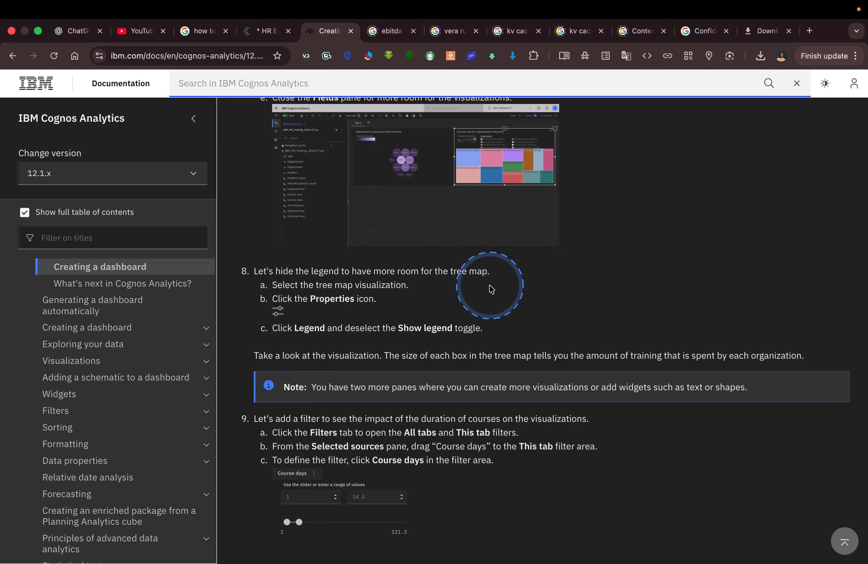
# Read the tutorial's Course days filter step, then show the dashboard's All tabs and This tab filter areas.
pyautogui.scroll(-3, 490, 286)
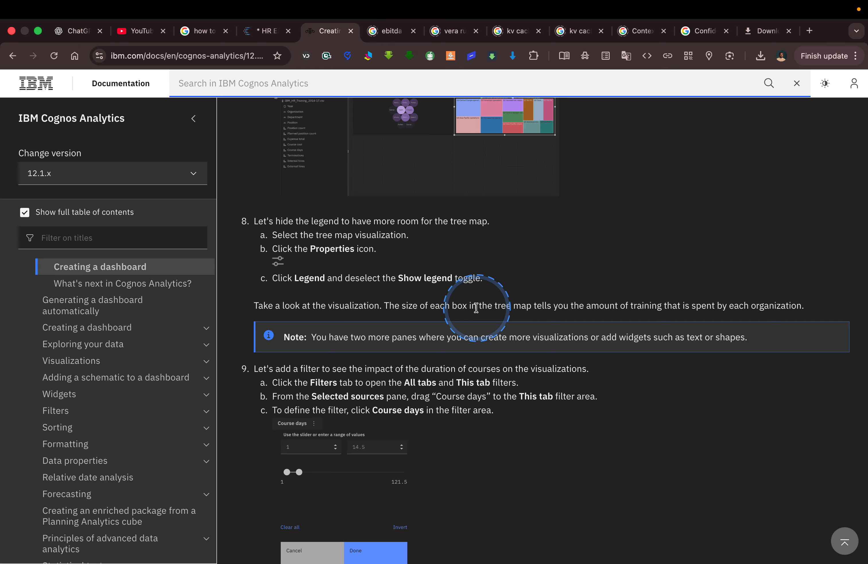
pyautogui.hotkey('ctrl', 's')
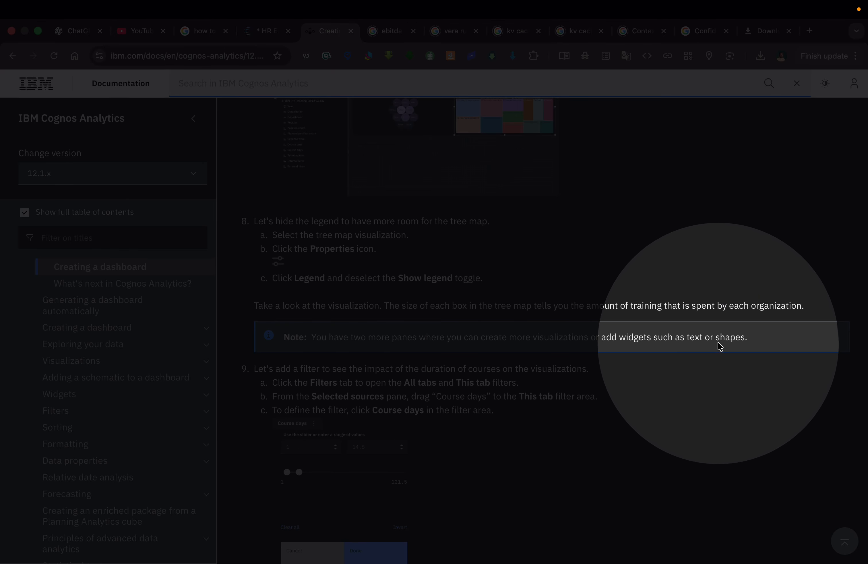
pyautogui.press('Escape')
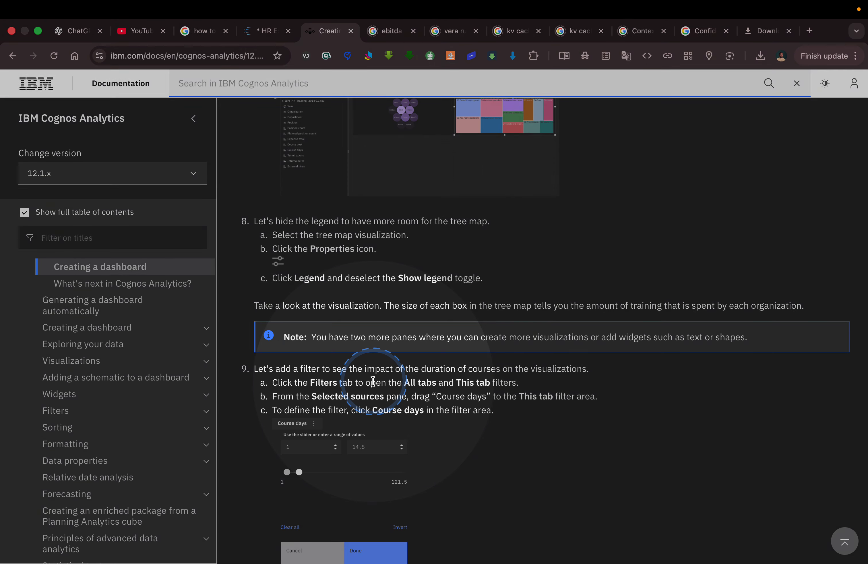
pyautogui.scroll(-5, 372, 381)
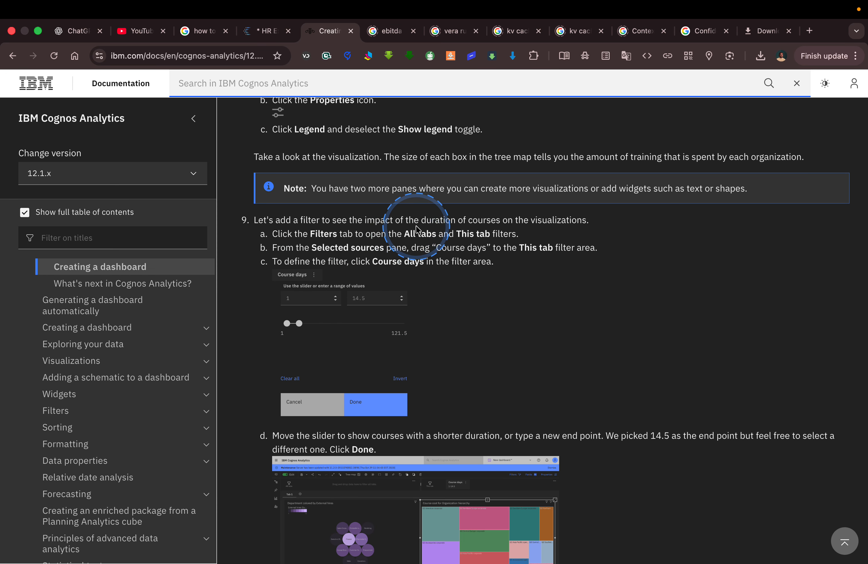
pyautogui.scroll(-2, 535, 219)
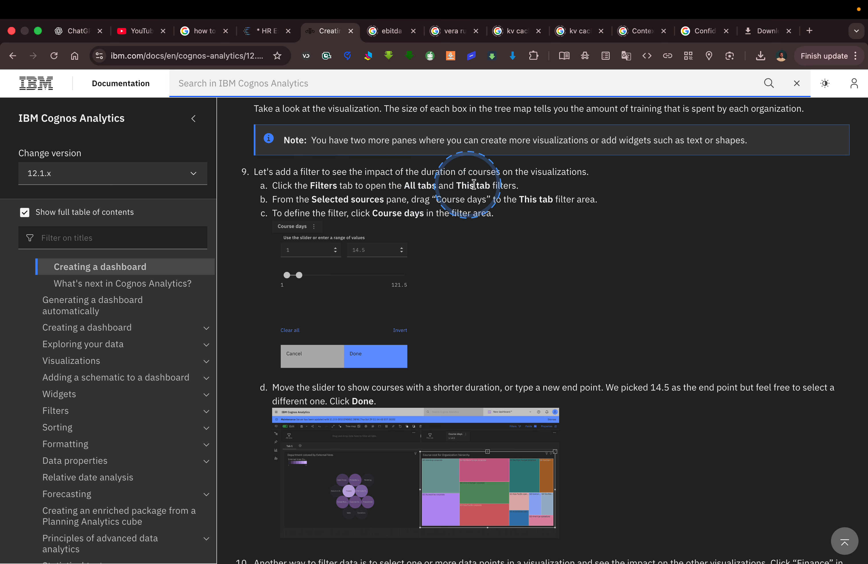
pyautogui.click(262, 31)
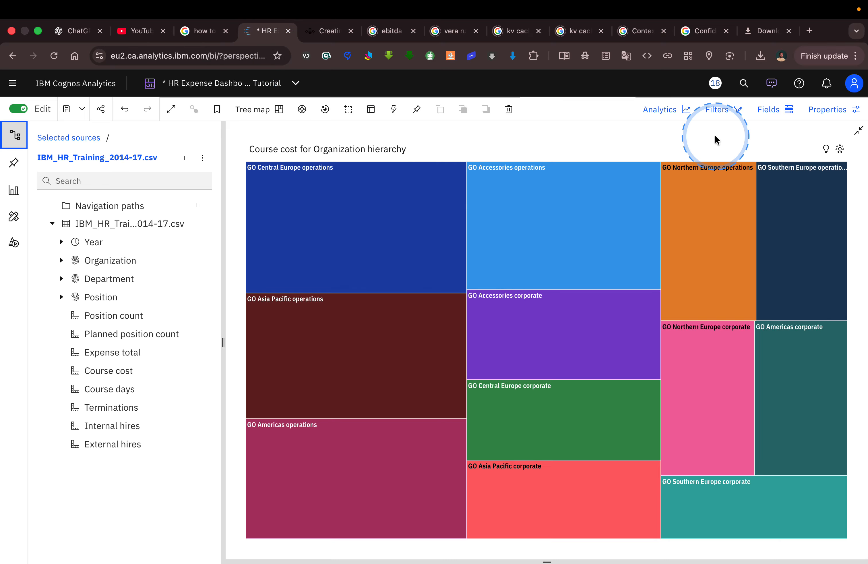
pyautogui.click(726, 110)
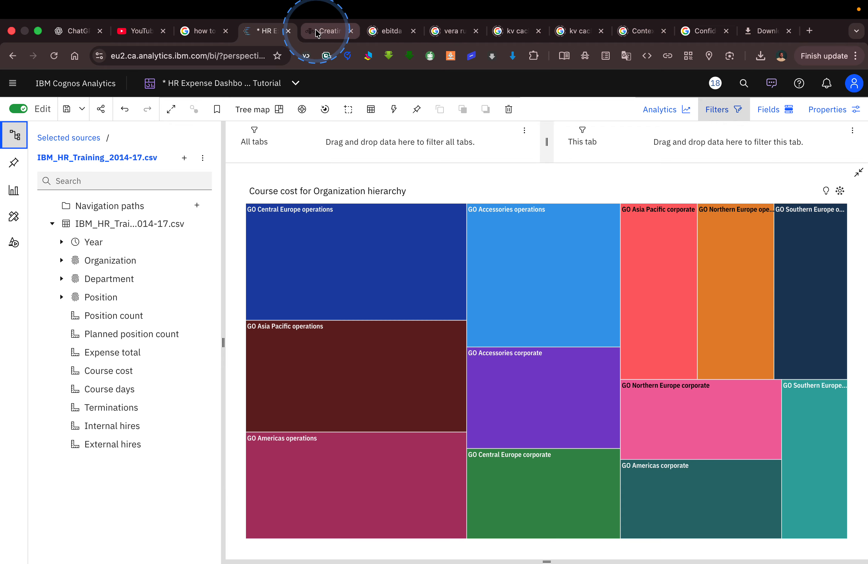
# Scroll the tutorial to step 9d's Course days end point of 14.5 and step 10.
pyautogui.click(318, 32)
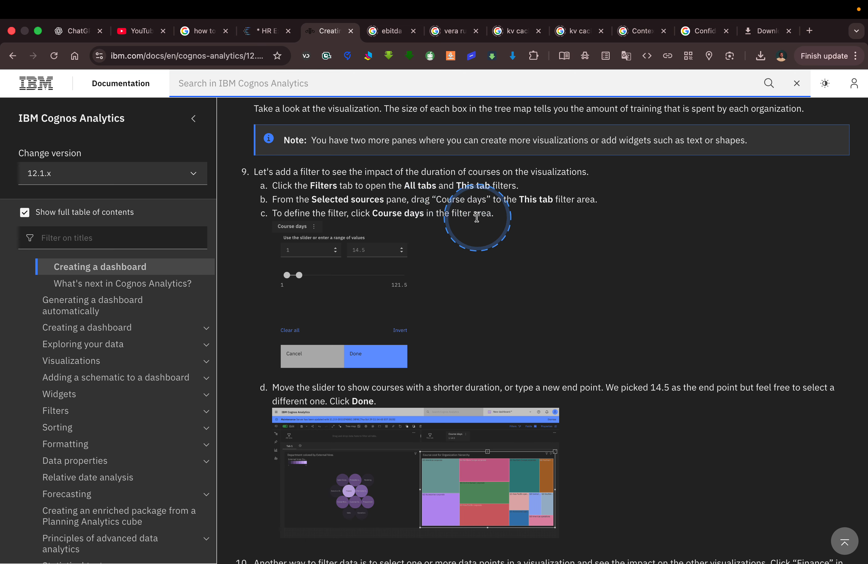
pyautogui.scroll(-2, 483, 221)
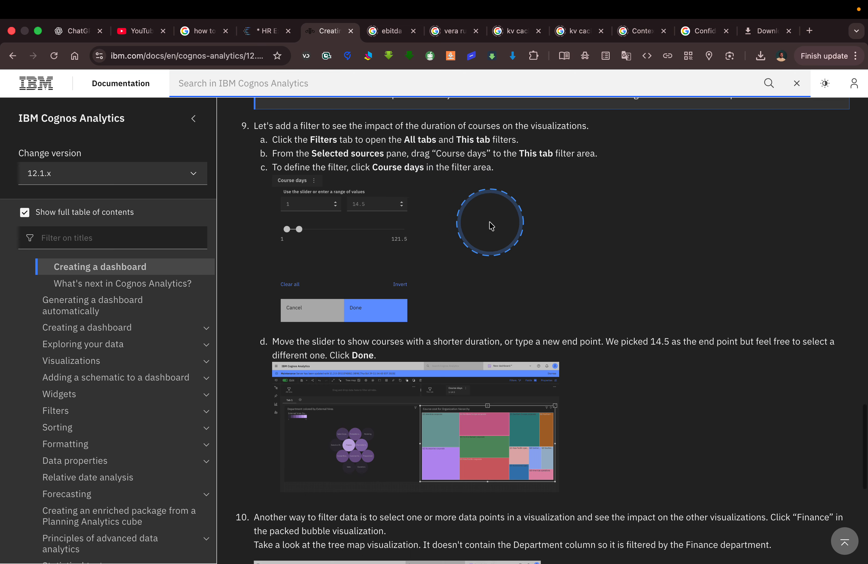
pyautogui.scroll(-1, 491, 226)
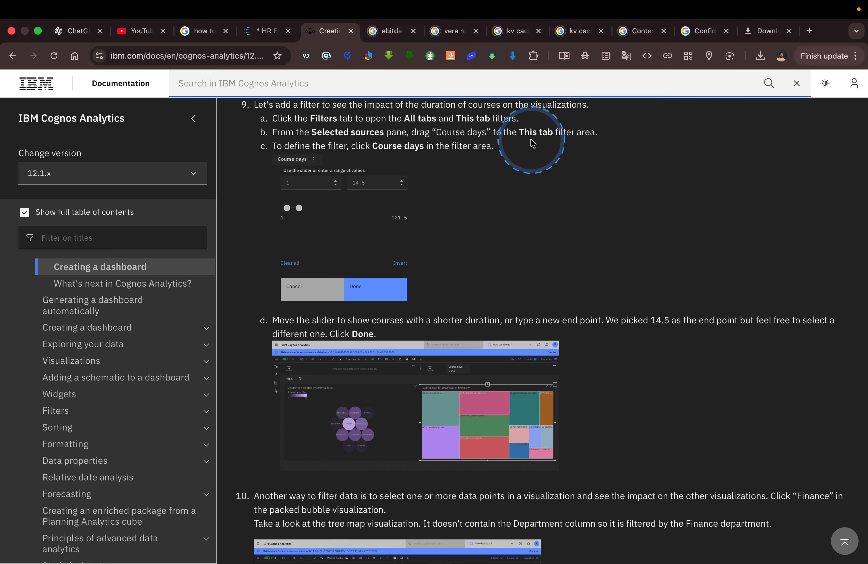
# Add Course days from Selected sources as a This tab filter.
pyautogui.click(253, 32)
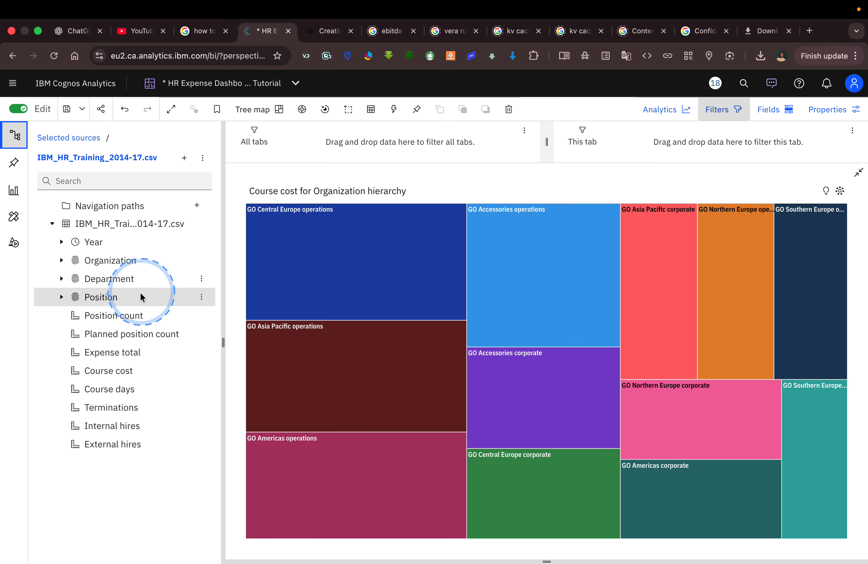
pyautogui.moveTo(127, 389); pyautogui.dragTo(663, 143)
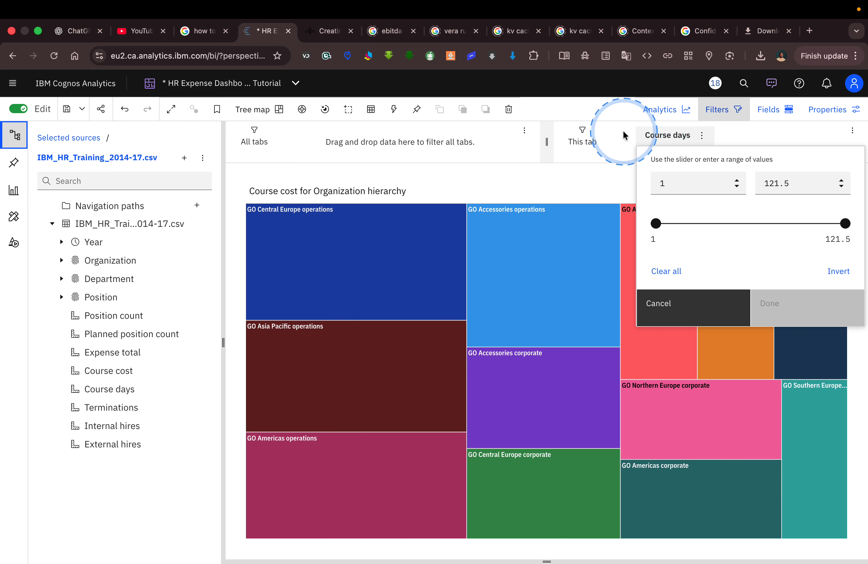
pyautogui.click(329, 29)
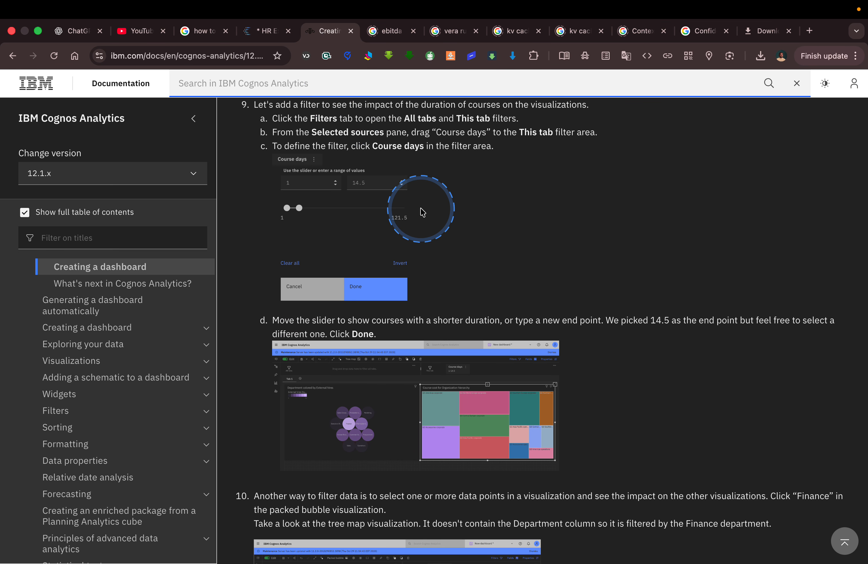
pyautogui.scroll(2, 489, 245)
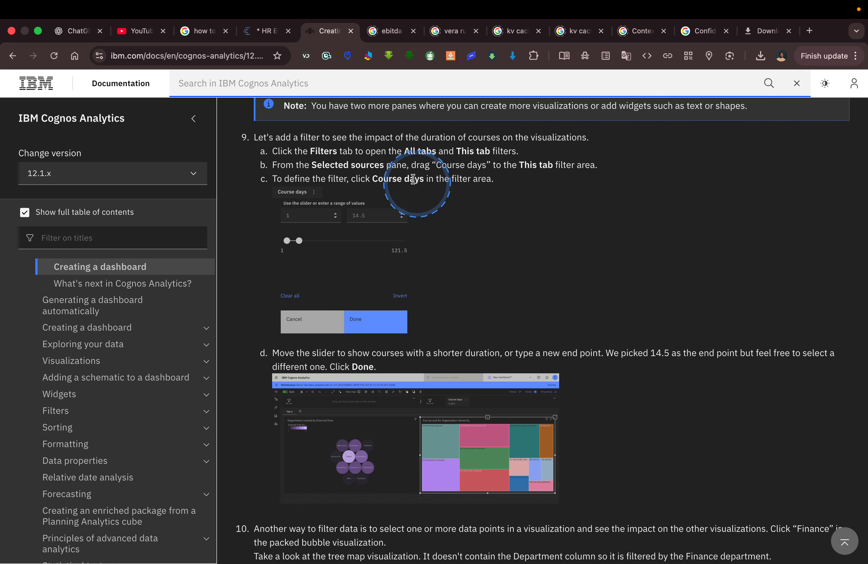
# Set the Course days filter range to 21–121.5.
pyautogui.click(269, 36)
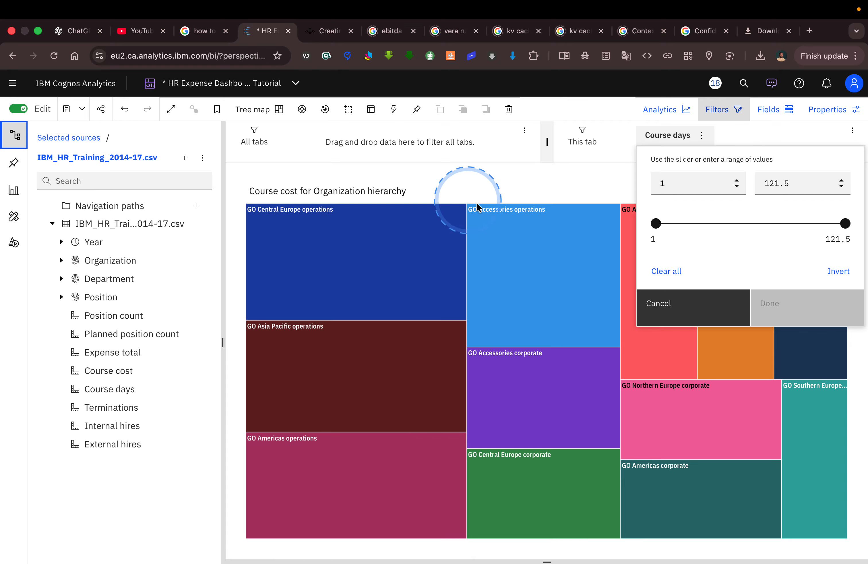
pyautogui.click(672, 136)
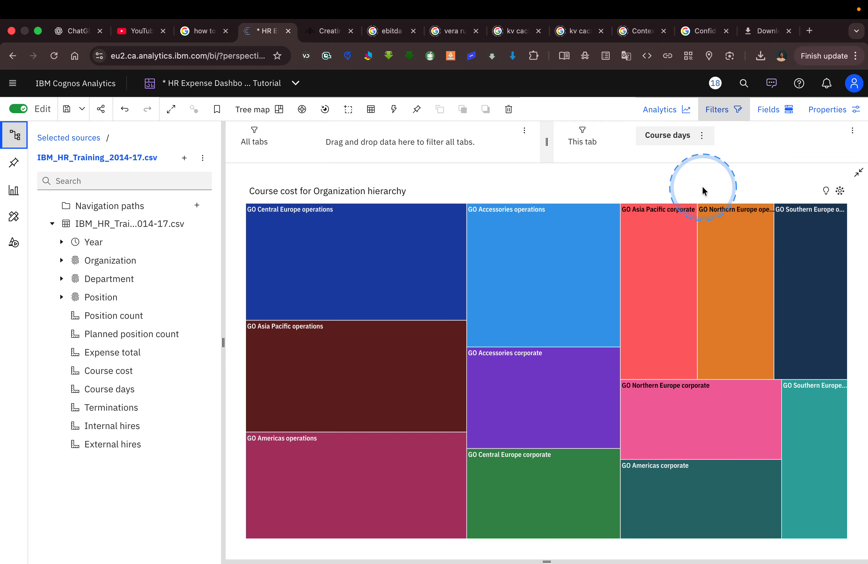
pyautogui.click(663, 135)
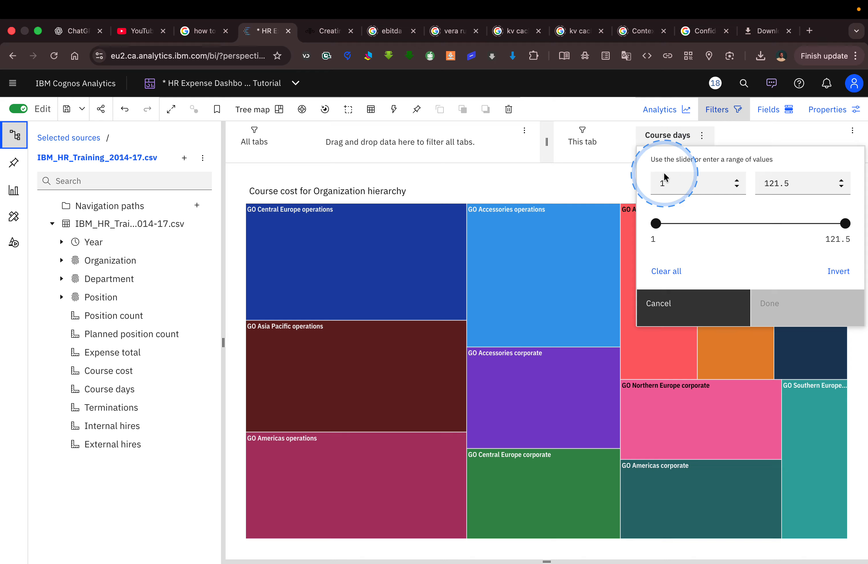
pyautogui.click(656, 224)
pyautogui.moveTo(655, 223); pyautogui.dragTo(688, 224)
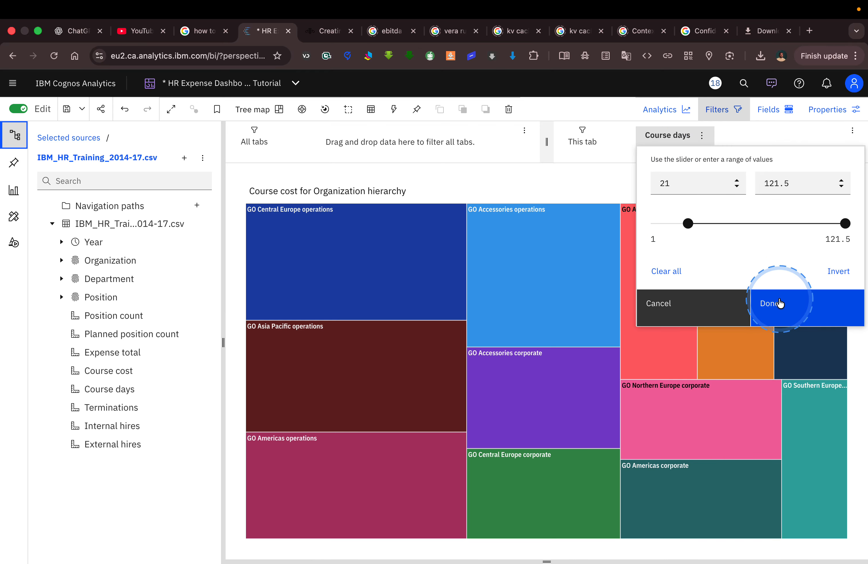
pyautogui.click(772, 303)
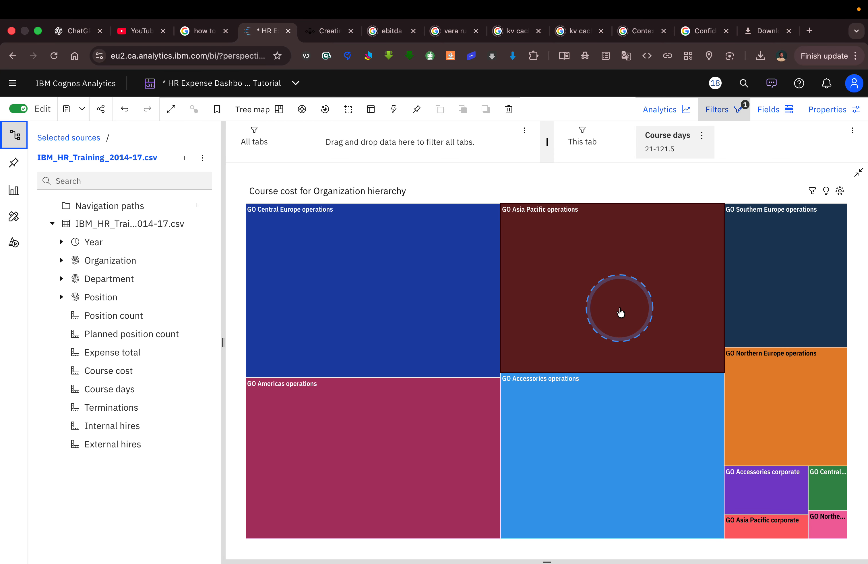
pyautogui.click(311, 31)
pyautogui.scroll(-3, 505, 277)
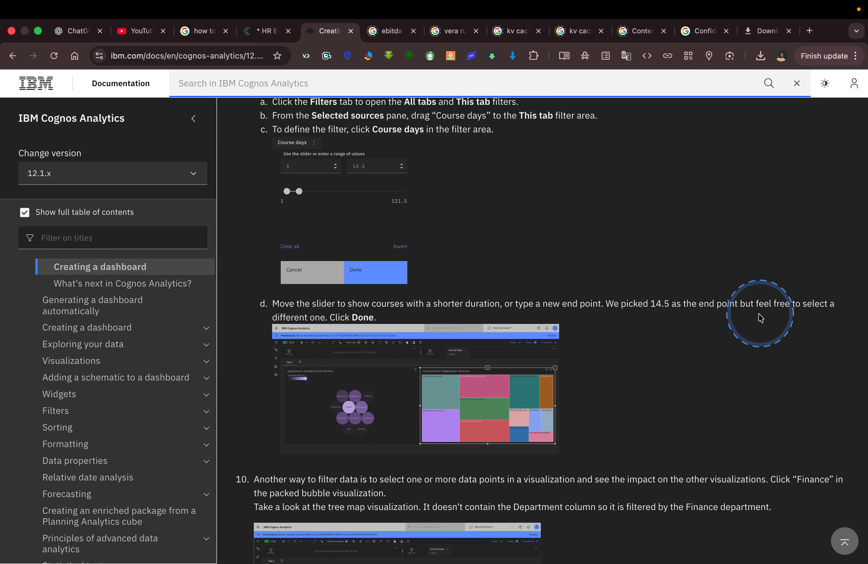
pyautogui.scroll(3, 710, 333)
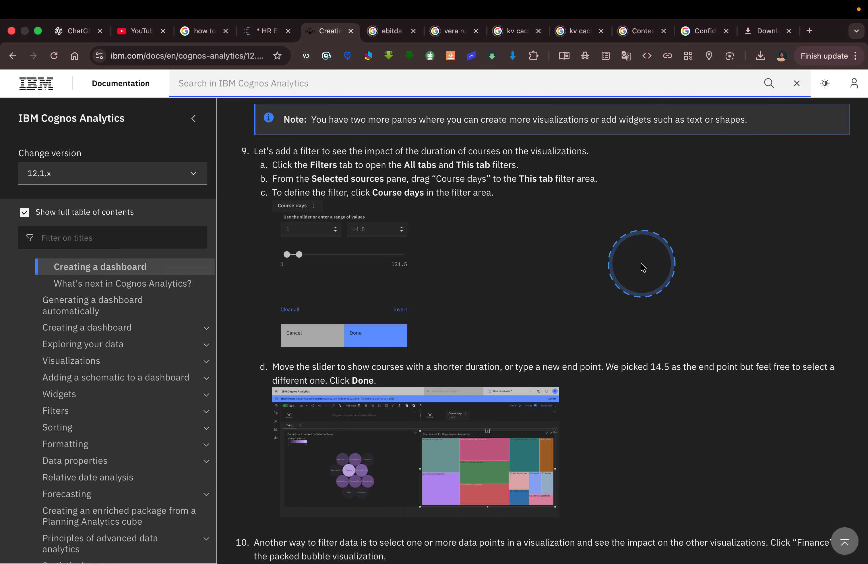
pyautogui.click(264, 31)
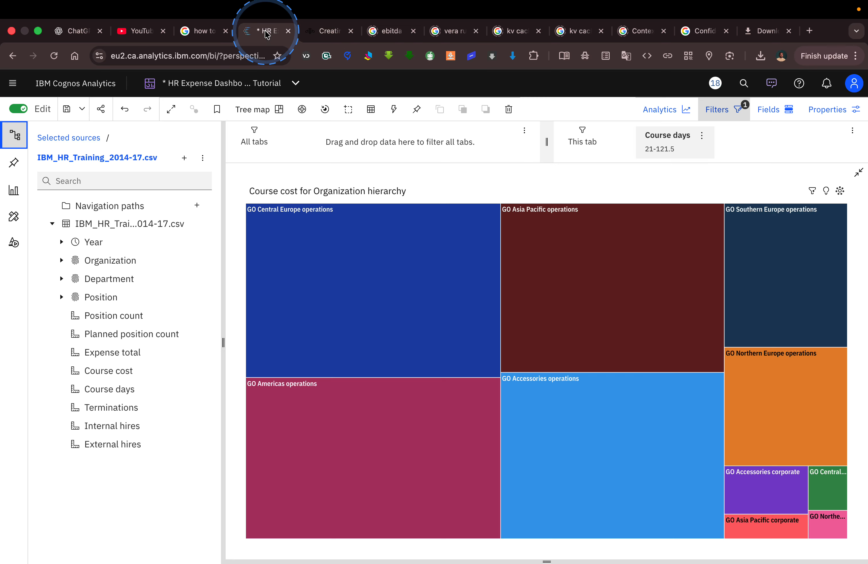
# Narrow the Course days filter to 14–14.5 by typing its minimum and maximum.
pyautogui.click(682, 146)
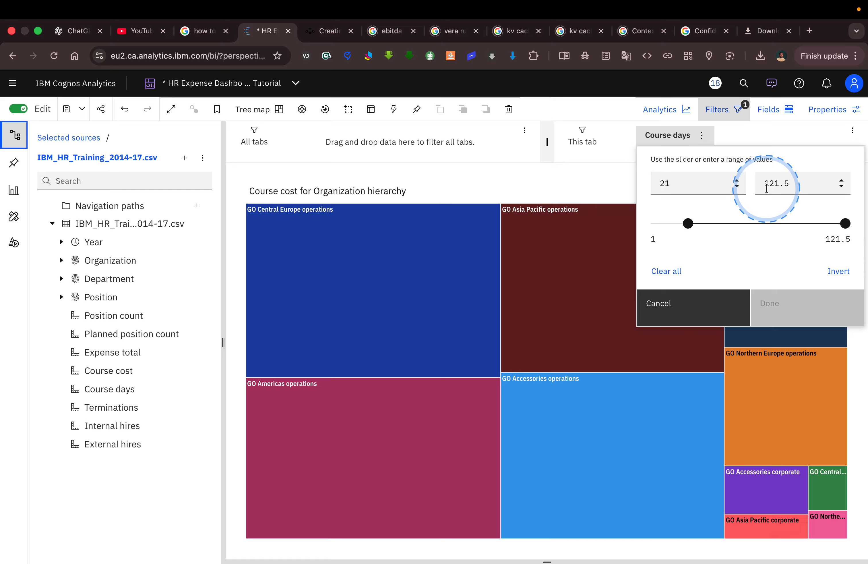
pyautogui.moveTo(689, 223)
pyautogui.moveTo(688, 222); pyautogui.dragTo(682, 223)
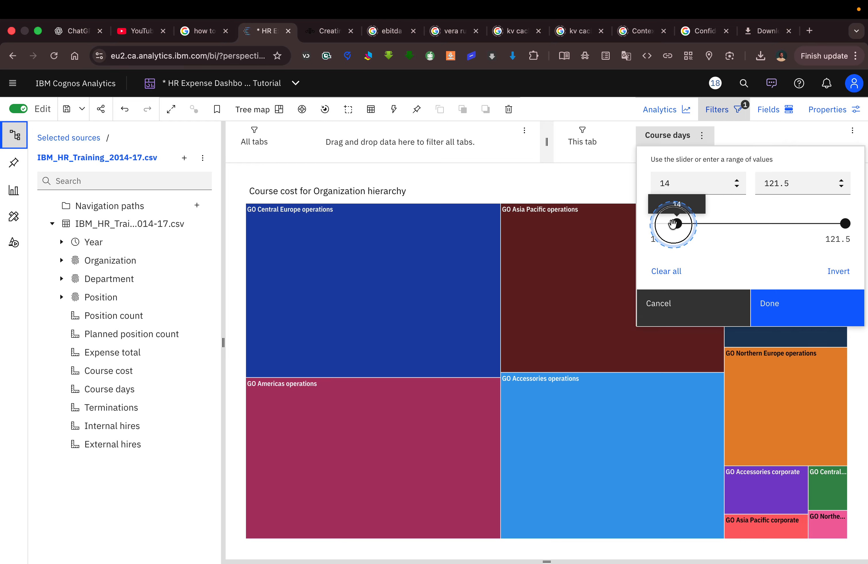
pyautogui.moveTo(672, 223)
pyautogui.mouseDown()
pyautogui.moveTo(747, 219)
pyautogui.moveTo(671, 224)
pyautogui.mouseUp()
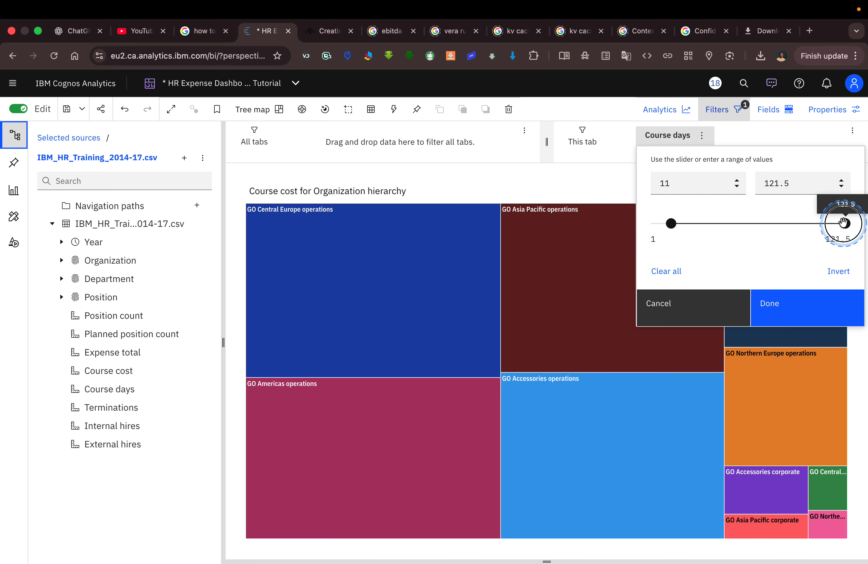
pyautogui.moveTo(844, 223); pyautogui.dragTo(679, 224)
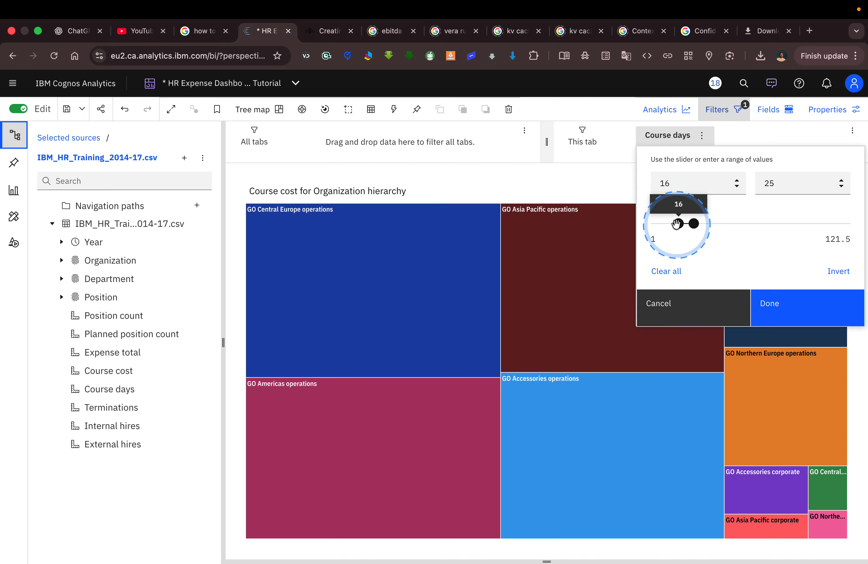
pyautogui.doubleClick(679, 180)
pyautogui.write('14.5')
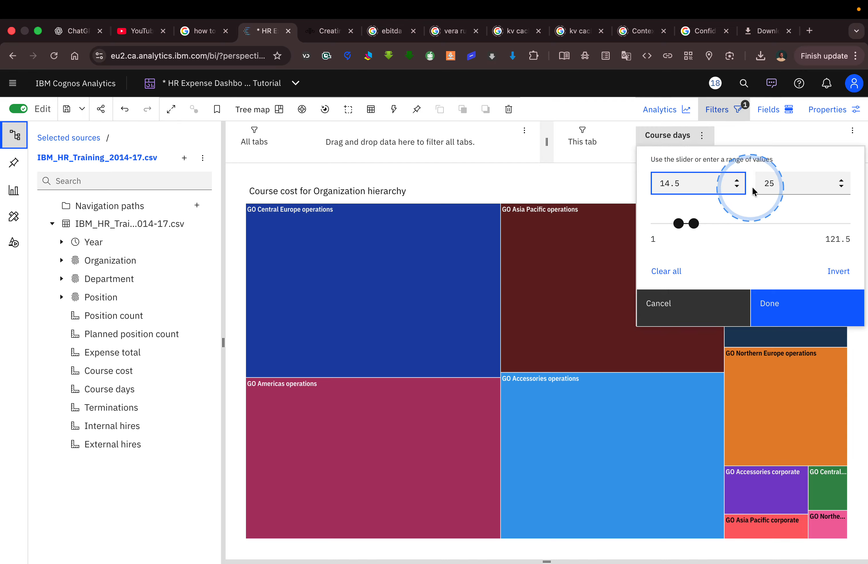
pyautogui.click(787, 179)
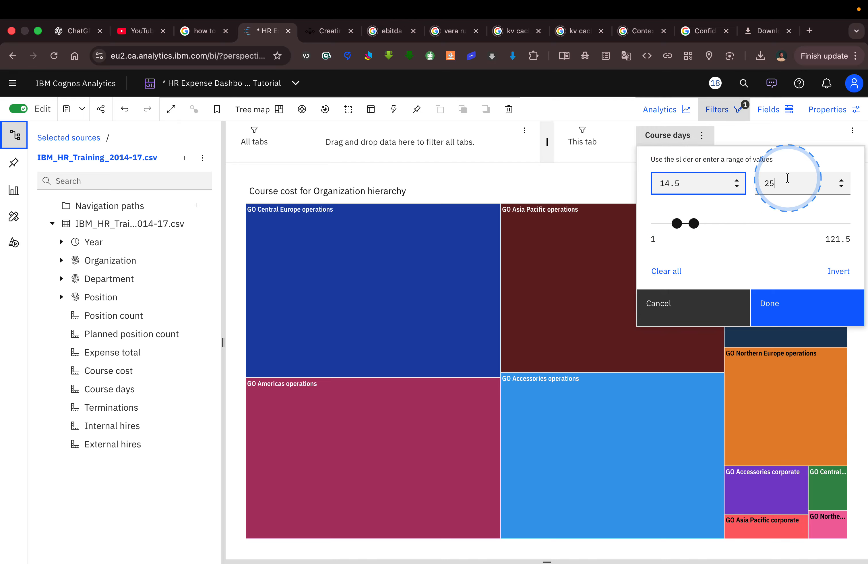
pyautogui.write('1')
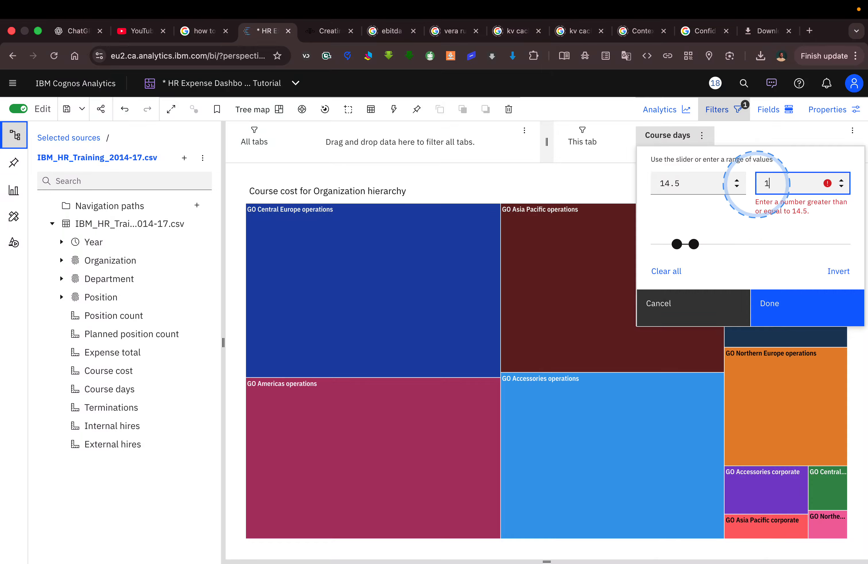
pyautogui.write('4.5')
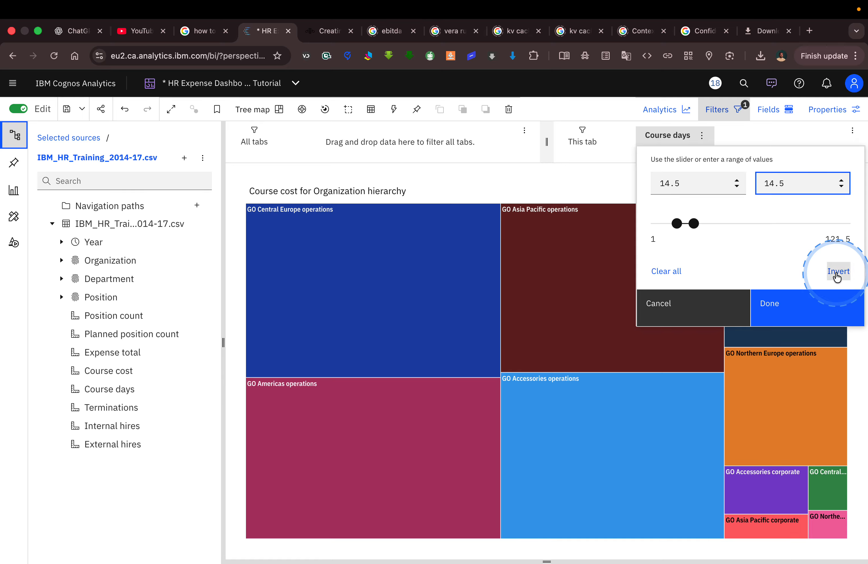
pyautogui.click(785, 315)
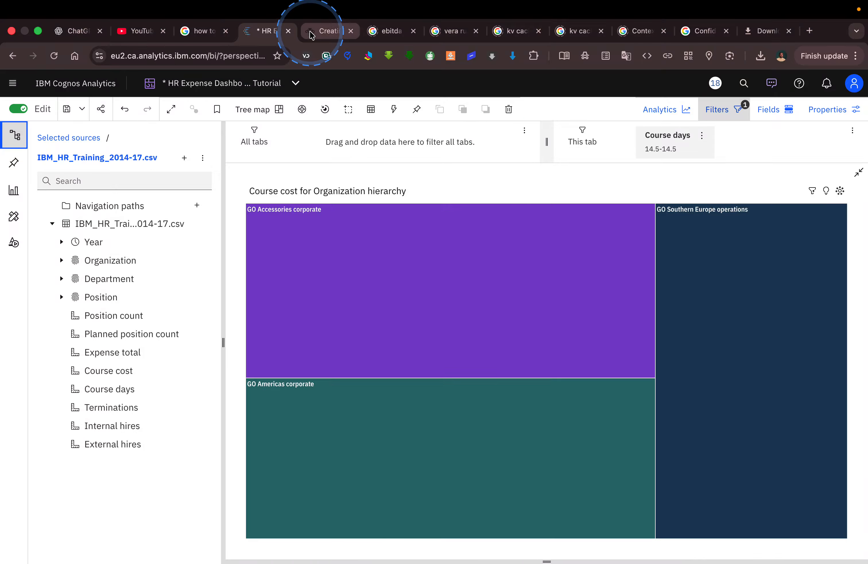
# Change the Course days filter minimum to 1, giving a 1–14.5 range.
pyautogui.click(312, 33)
pyautogui.scroll(-1, 489, 239)
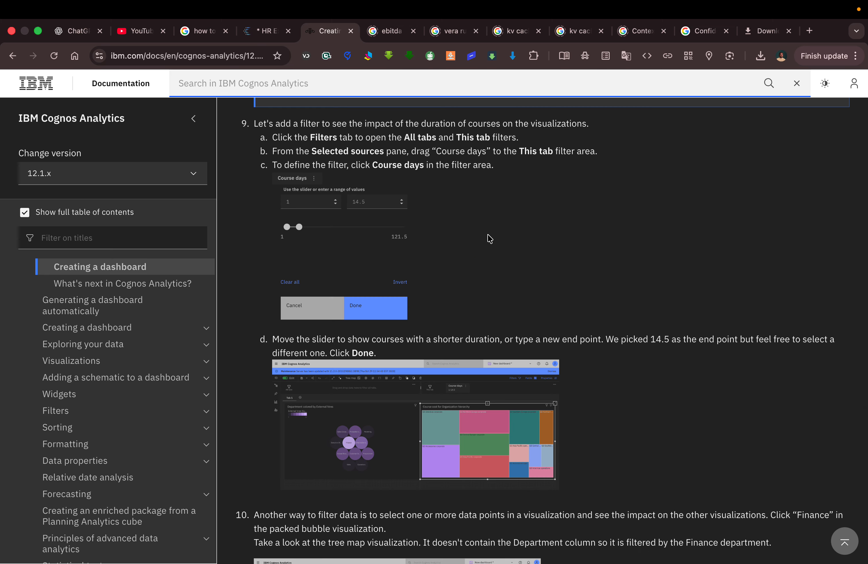
pyautogui.click(260, 31)
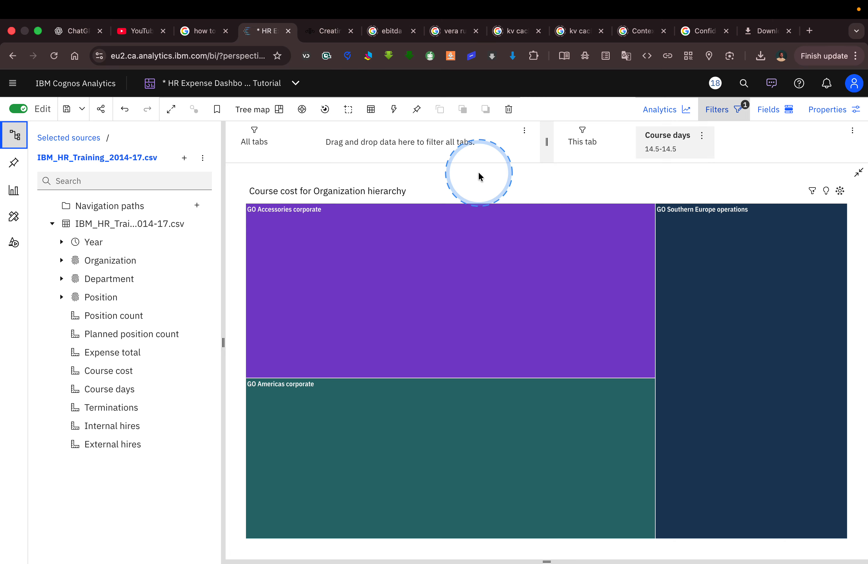
pyautogui.click(703, 139)
pyautogui.click(671, 135)
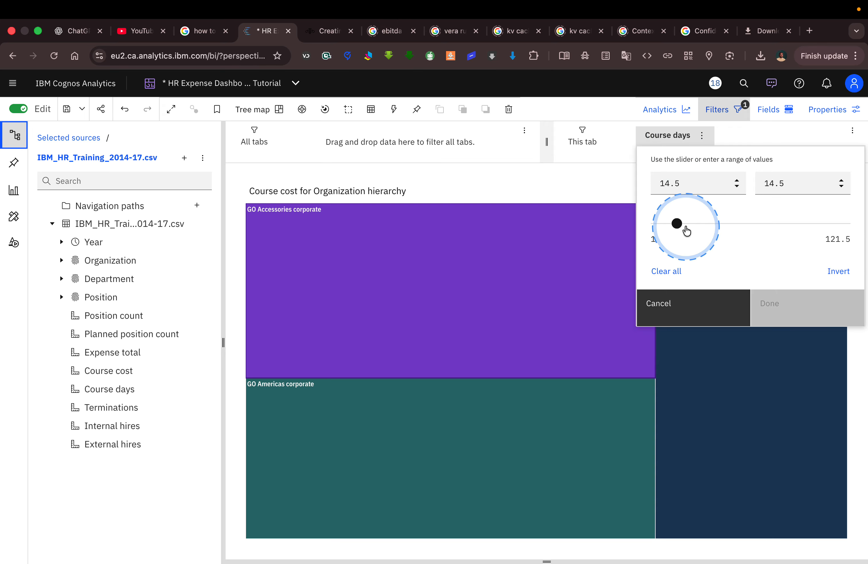
pyautogui.moveTo(690, 183); pyautogui.dragTo(633, 184)
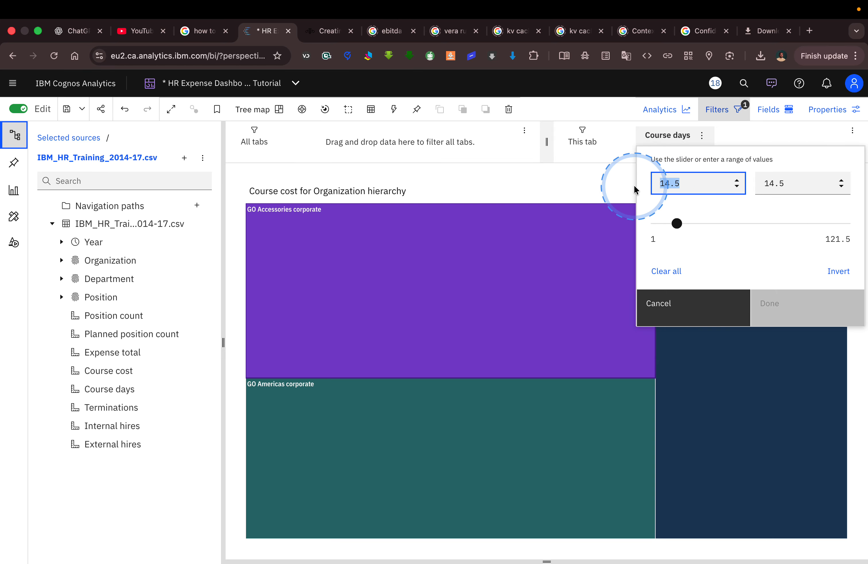
pyautogui.write('1')
pyautogui.click(771, 186)
pyautogui.click(791, 305)
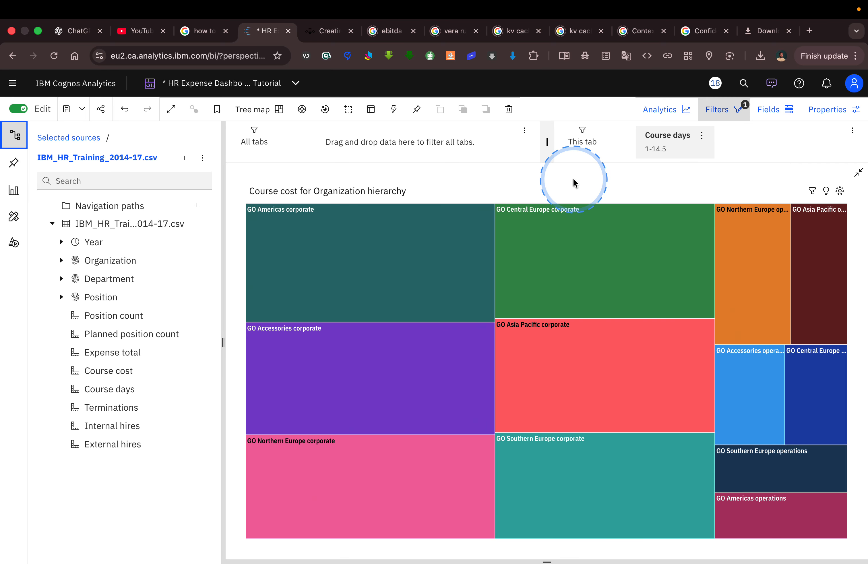
pyautogui.click(321, 33)
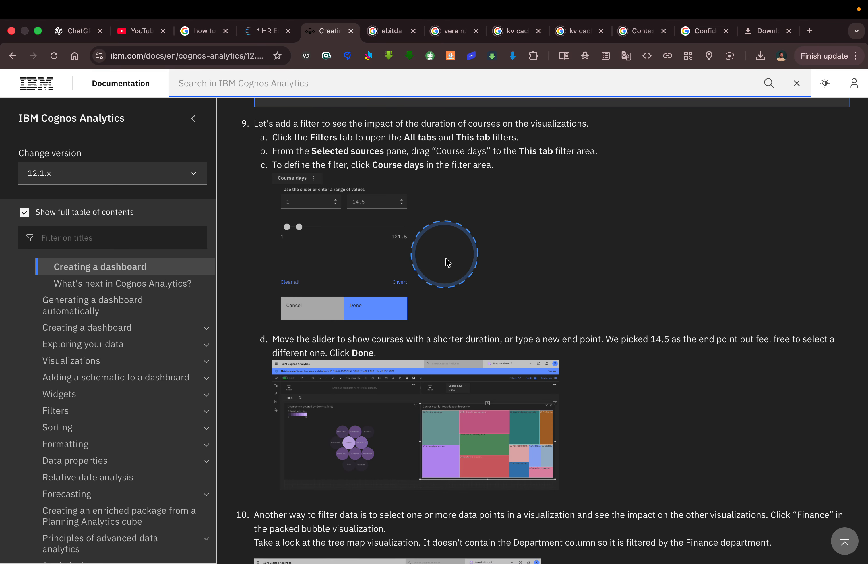
# Scroll through tutorial steps 9d–10, then go back to the HR Expense dashboard.
pyautogui.scroll(-3, 447, 262)
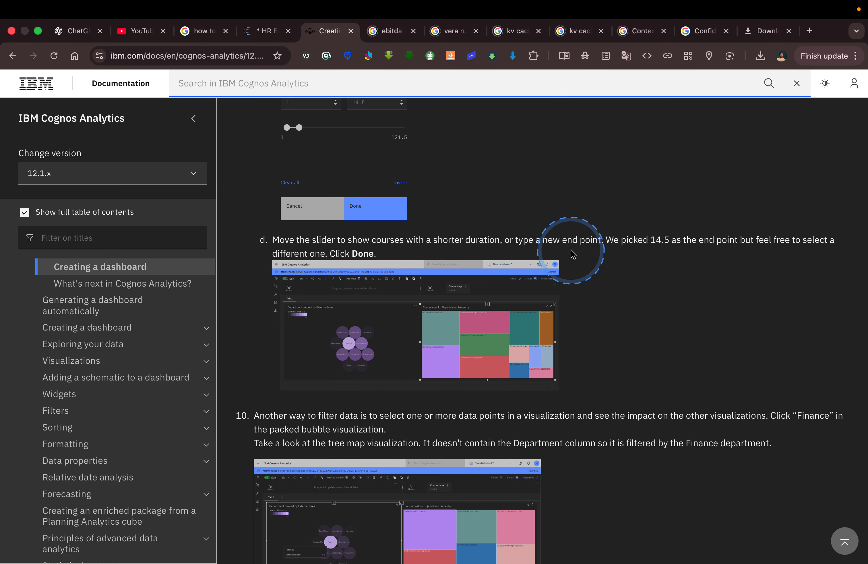
pyautogui.scroll(-1, 577, 254)
pyautogui.scroll(4, 576, 254)
pyautogui.scroll(-5, 576, 254)
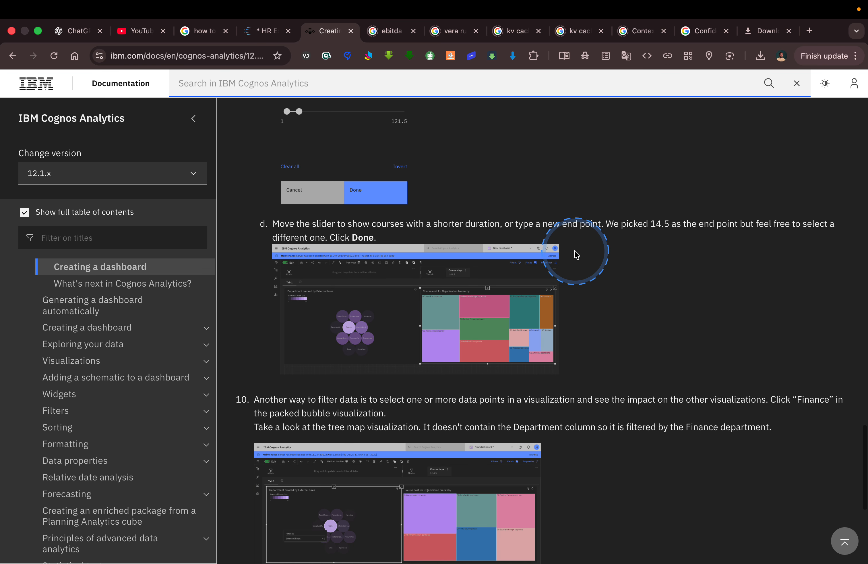
pyautogui.scroll(-1, 576, 255)
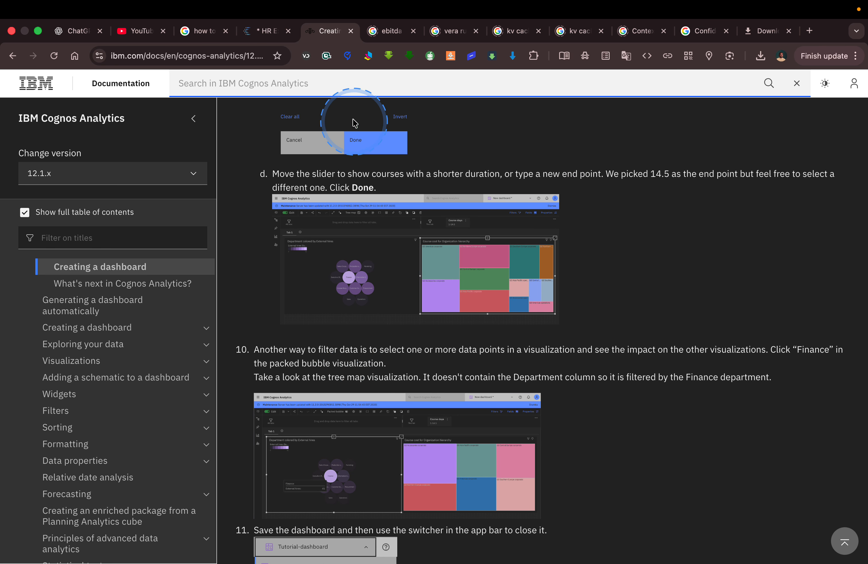
pyautogui.click(270, 32)
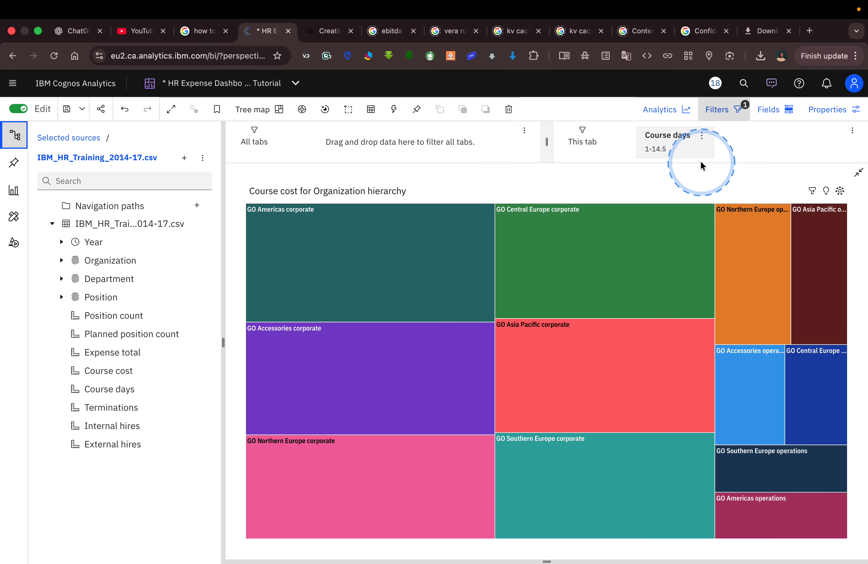
# Restore the tree map to normal size beside the External hires bubble chart.
pyautogui.click(859, 175)
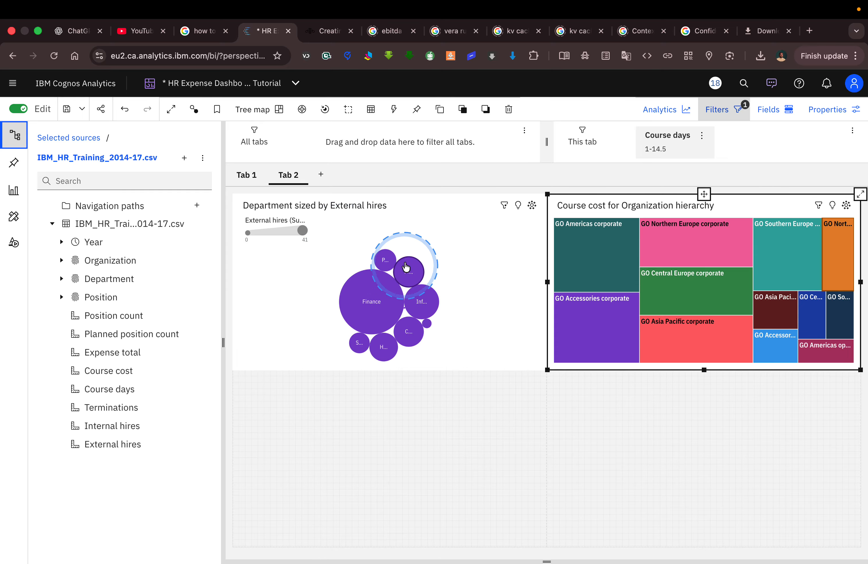
pyautogui.click(317, 273)
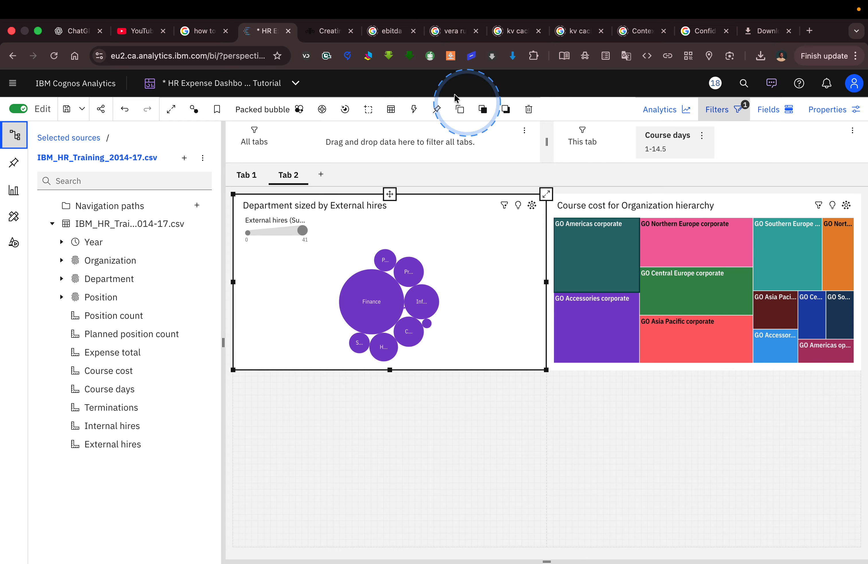
pyautogui.click(338, 37)
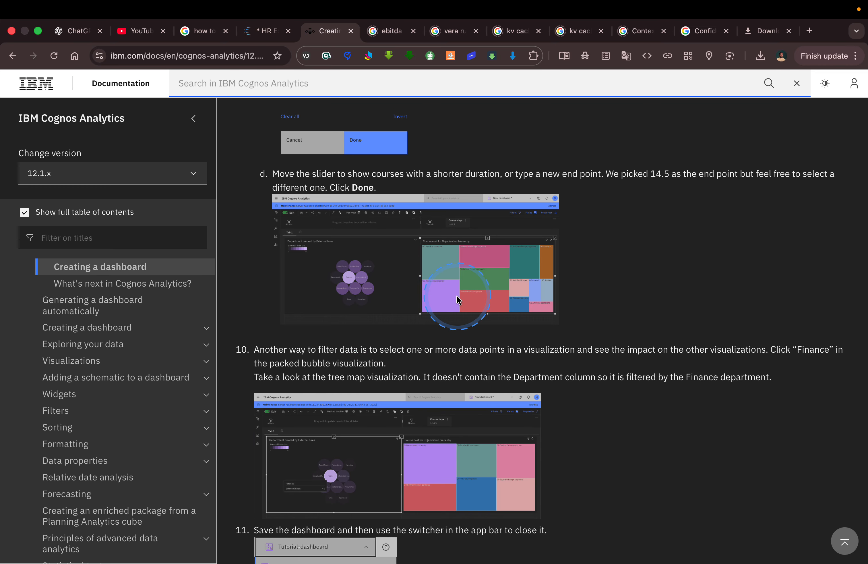
pyautogui.scroll(-3, 375, 353)
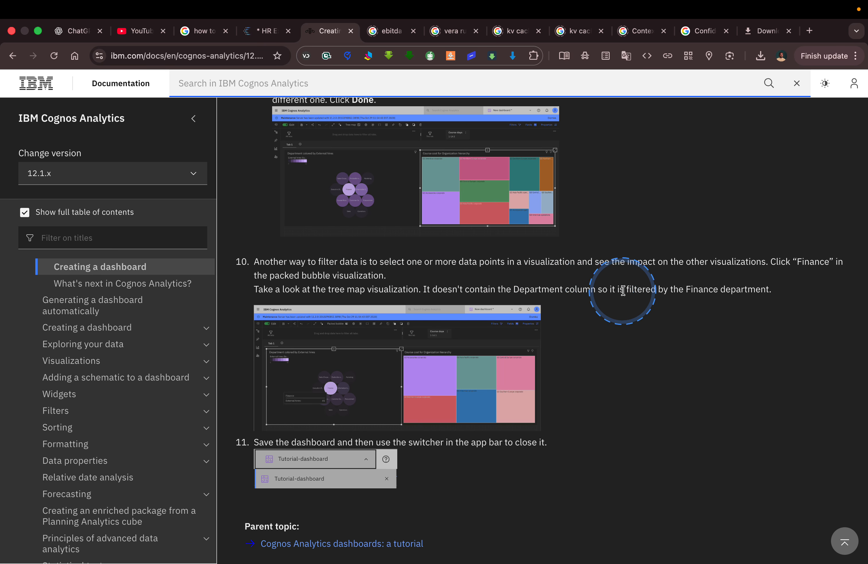
# Select the Finance bubble to filter the tree map, then clear that selection.
pyautogui.click(262, 31)
pyautogui.click(375, 309)
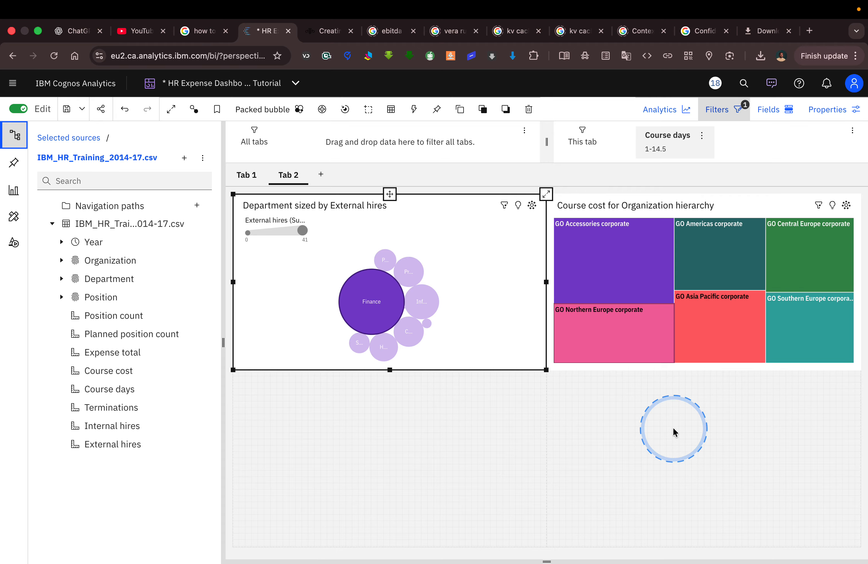
pyautogui.click(371, 303)
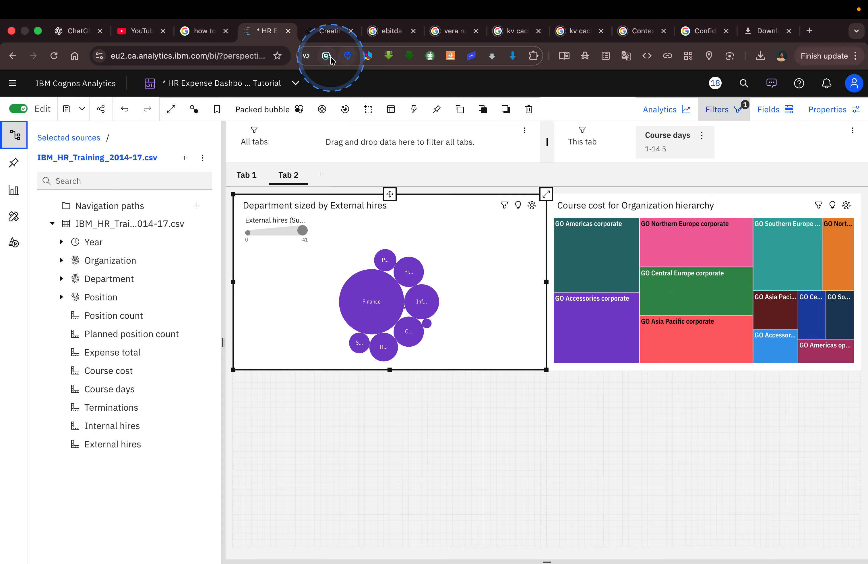
# Save the HR Expense Dashboard Tutorial from the Save dropdown.
pyautogui.click(327, 34)
pyautogui.scroll(-5, 524, 301)
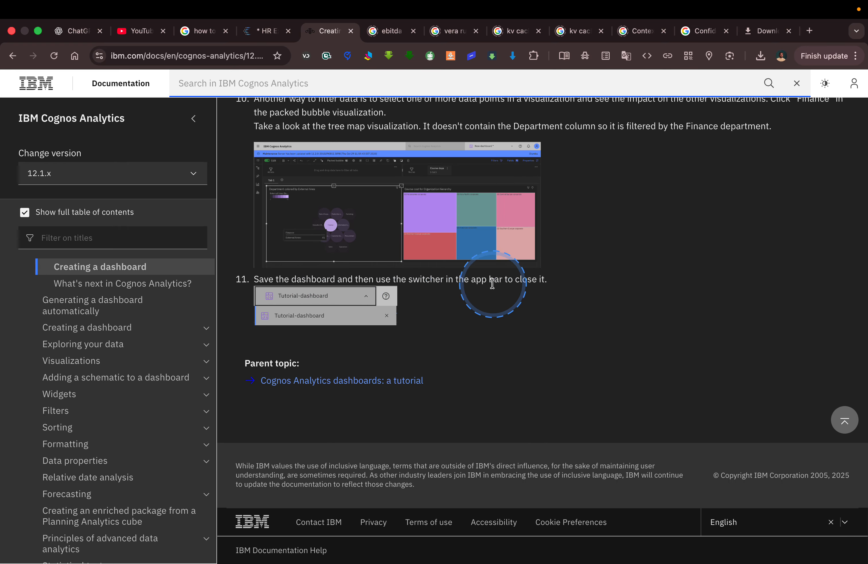
pyautogui.click(261, 32)
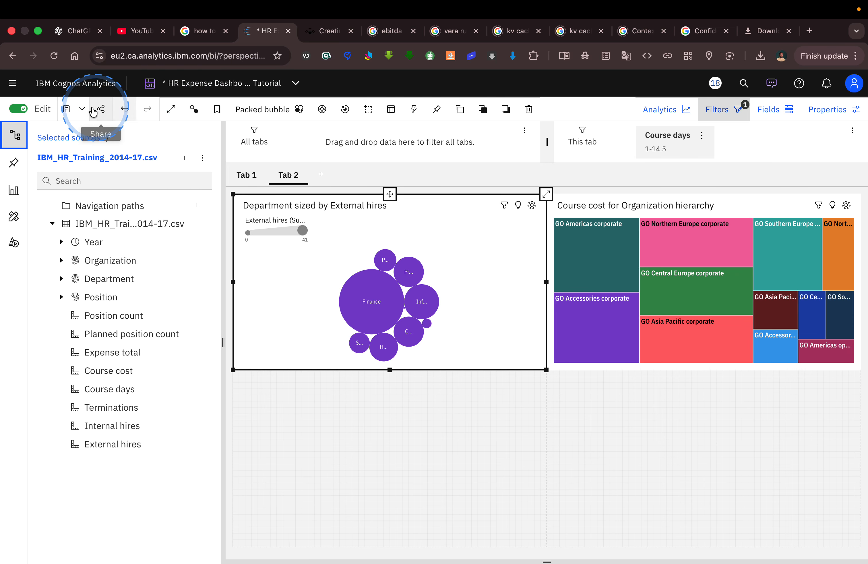
pyautogui.click(82, 109)
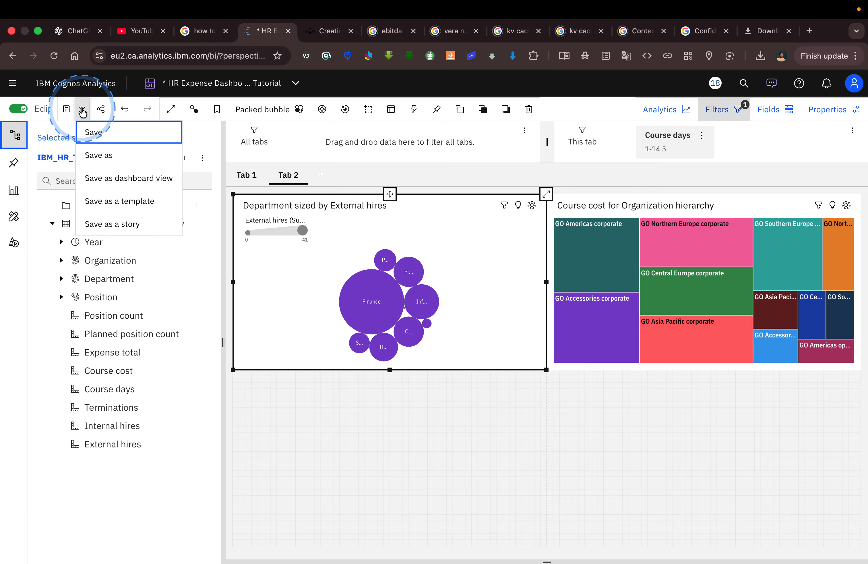
pyautogui.click(105, 139)
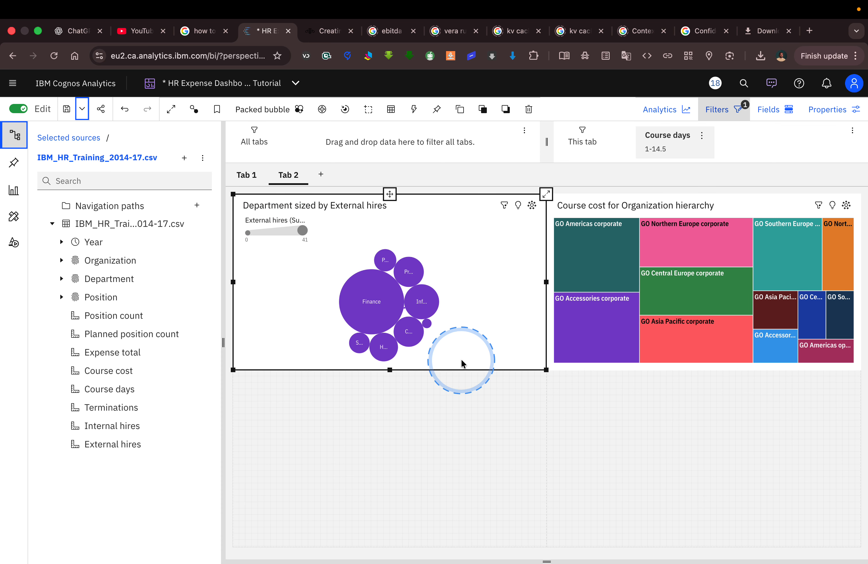
pyautogui.click(526, 398)
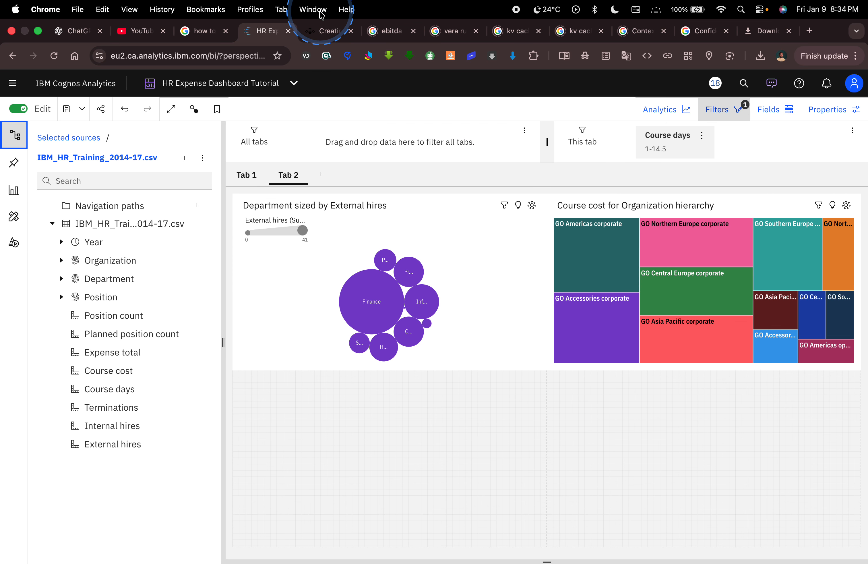
# In the IBM Documentation tab, go up to the parent page 'Cognos Analytics dashboards: a tutorial'.
pyautogui.click(325, 30)
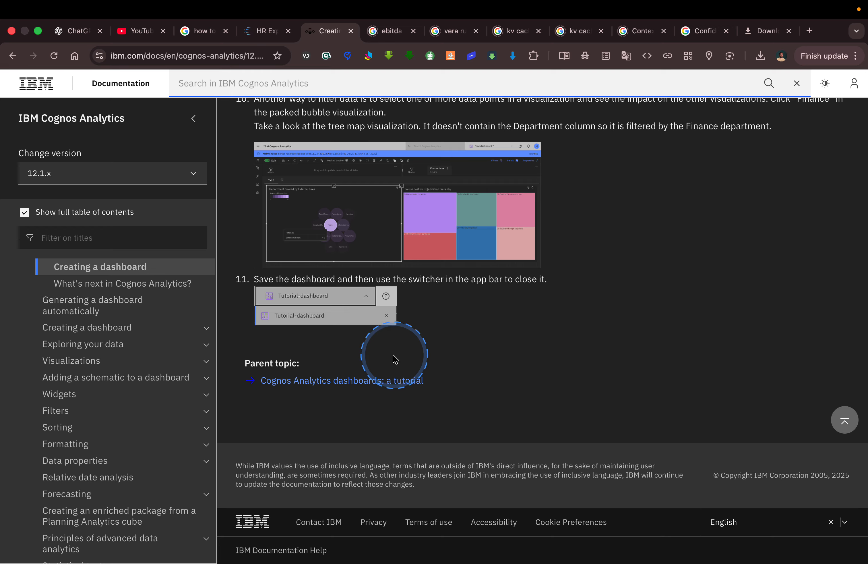
pyautogui.click(362, 382)
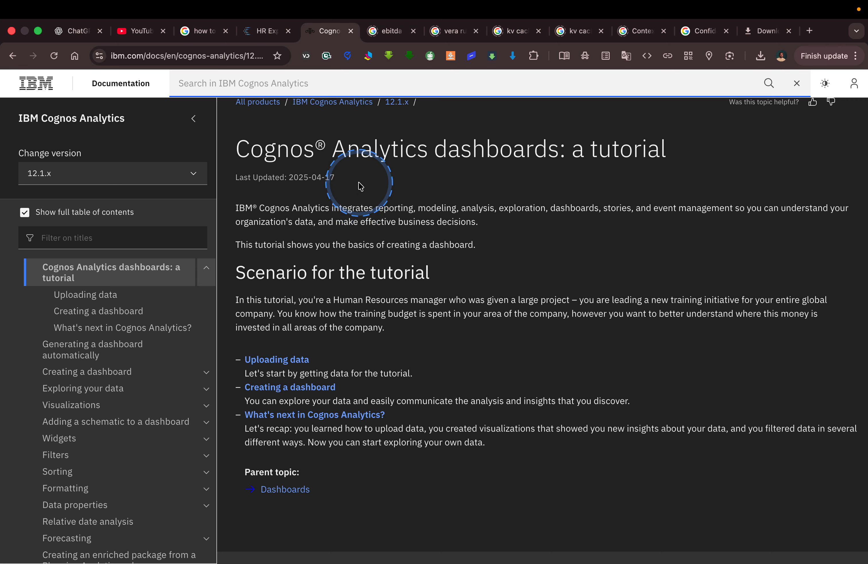
pyautogui.moveTo(487, 4)
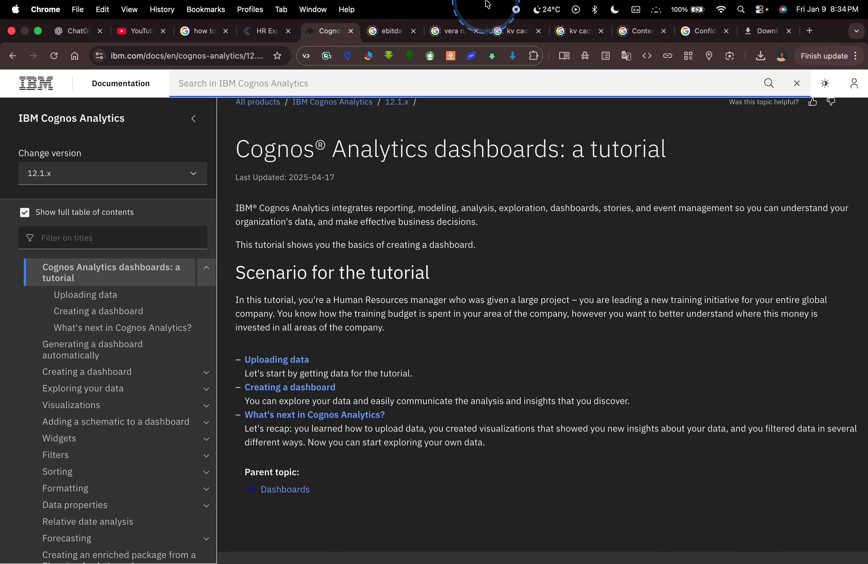